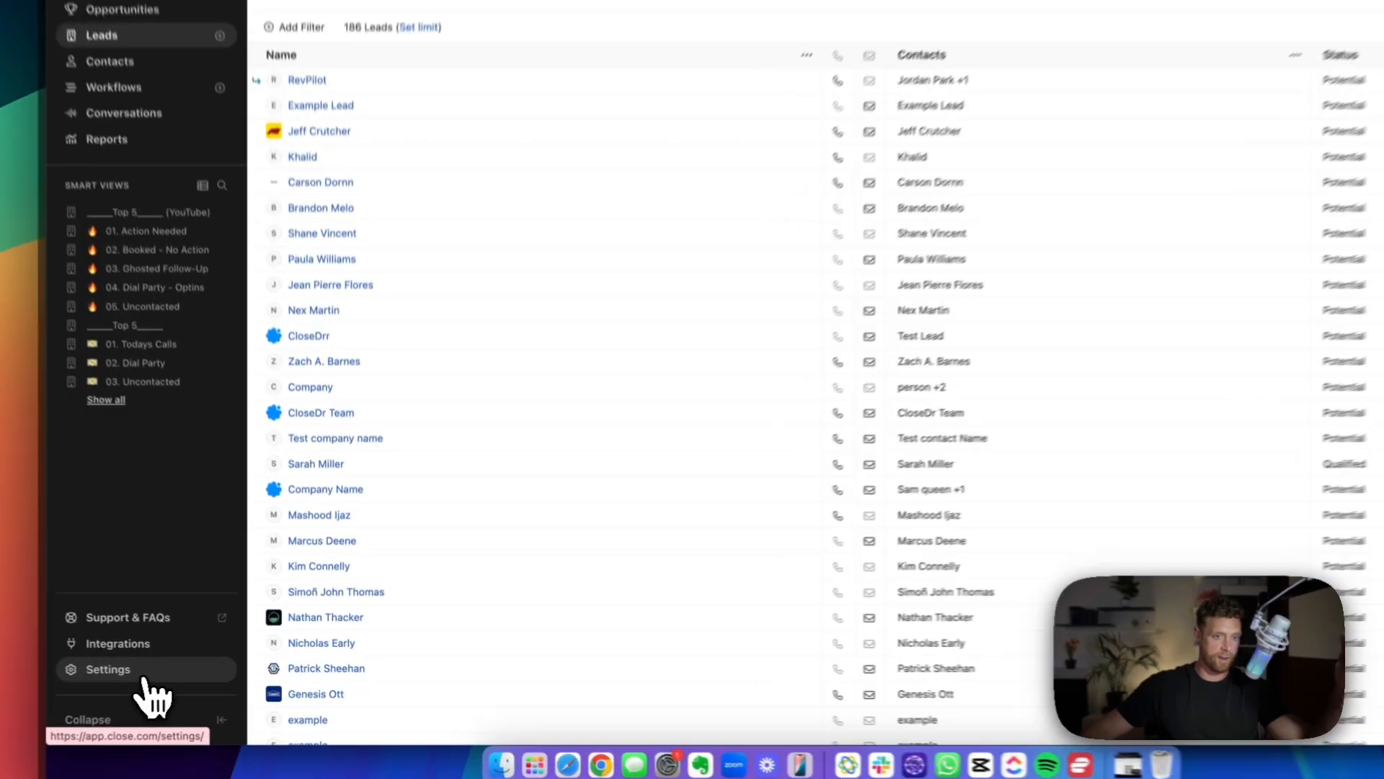
Open the list of custom activities in the account settings.
left_click(167, 669)
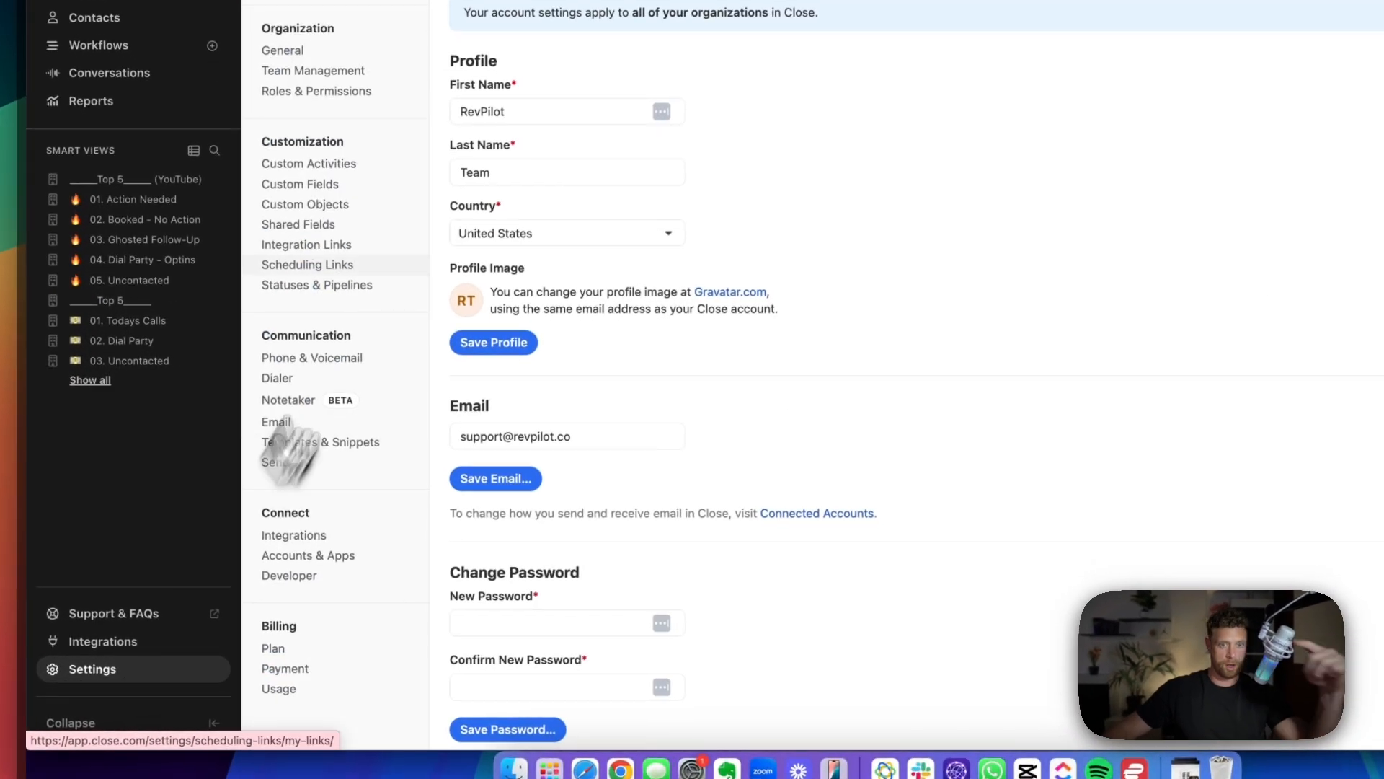
left_click(339, 167)
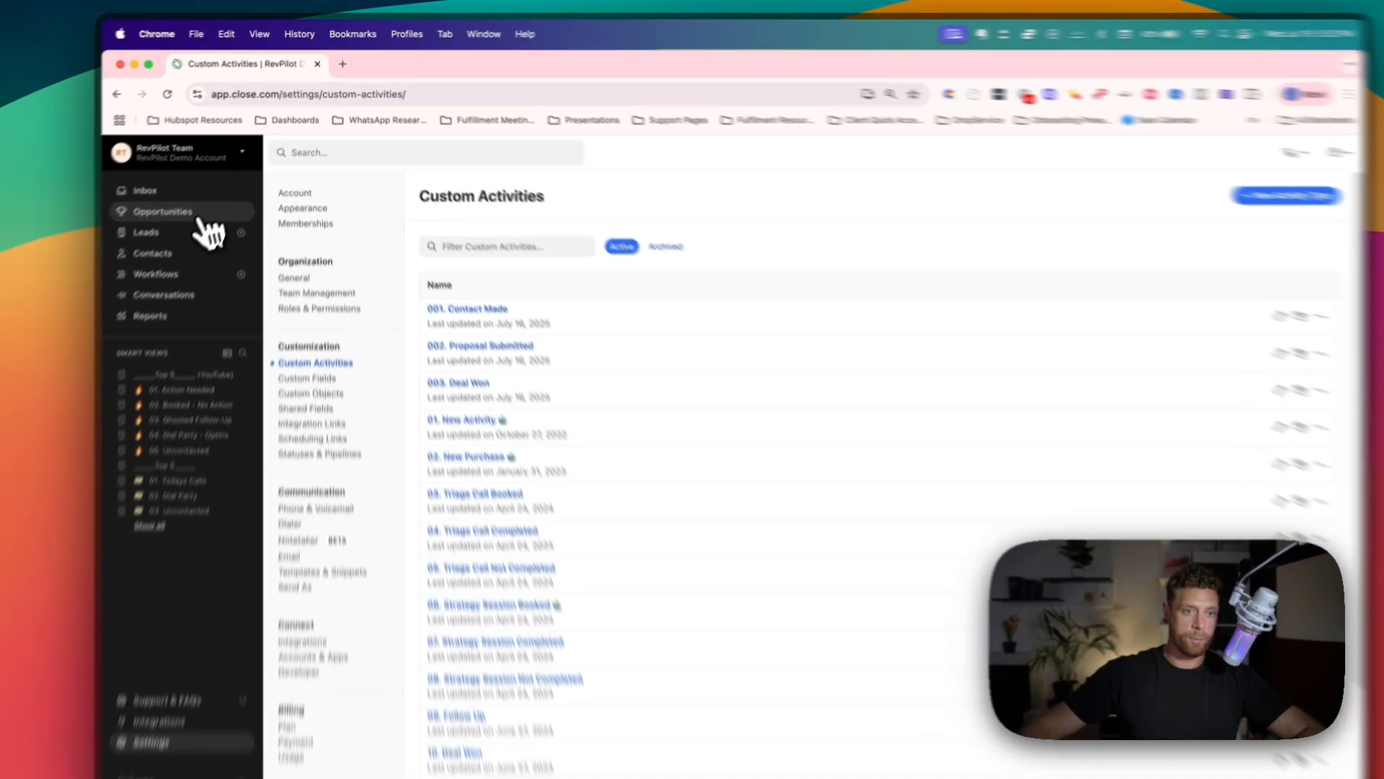
Filter the leads list to leads where a 001. Contact Made custom activity is not present.
left_click(165, 212)
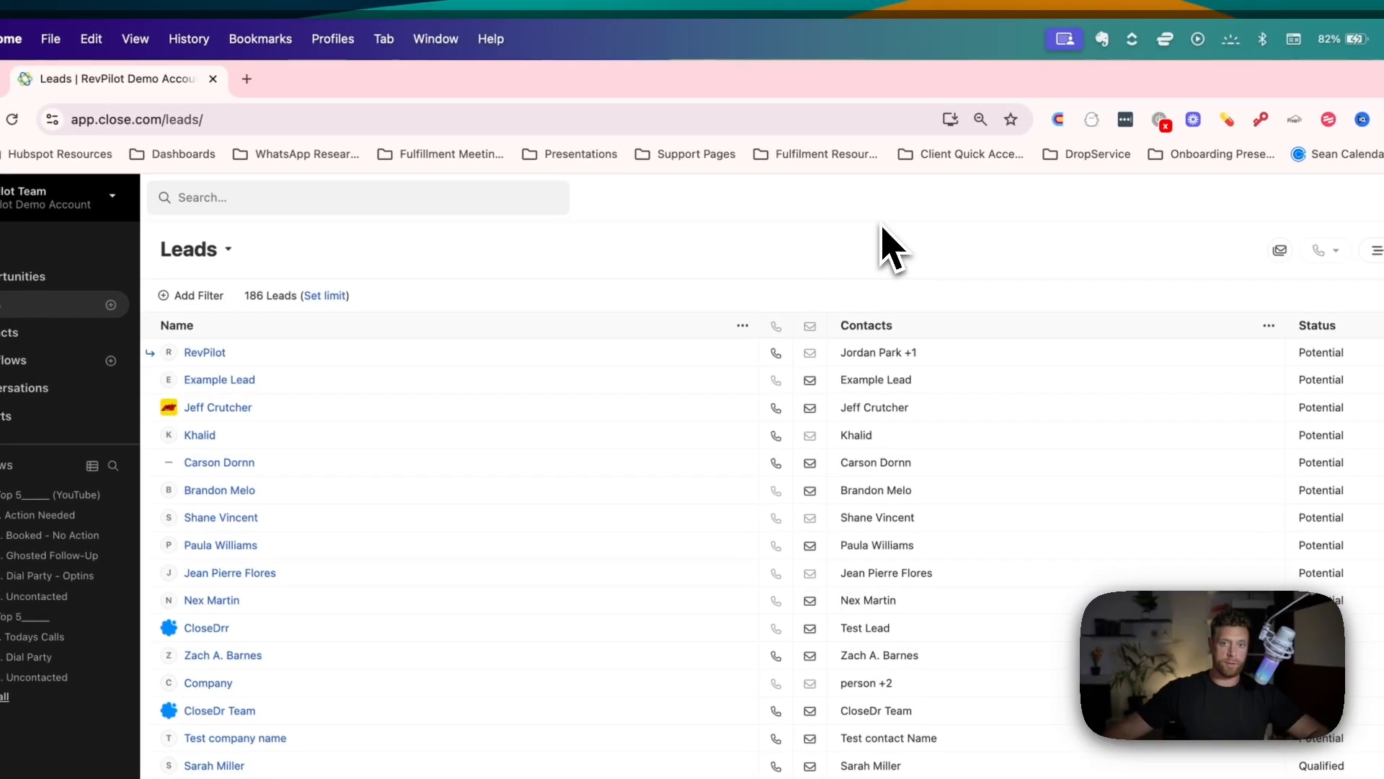
left_click(188, 297)
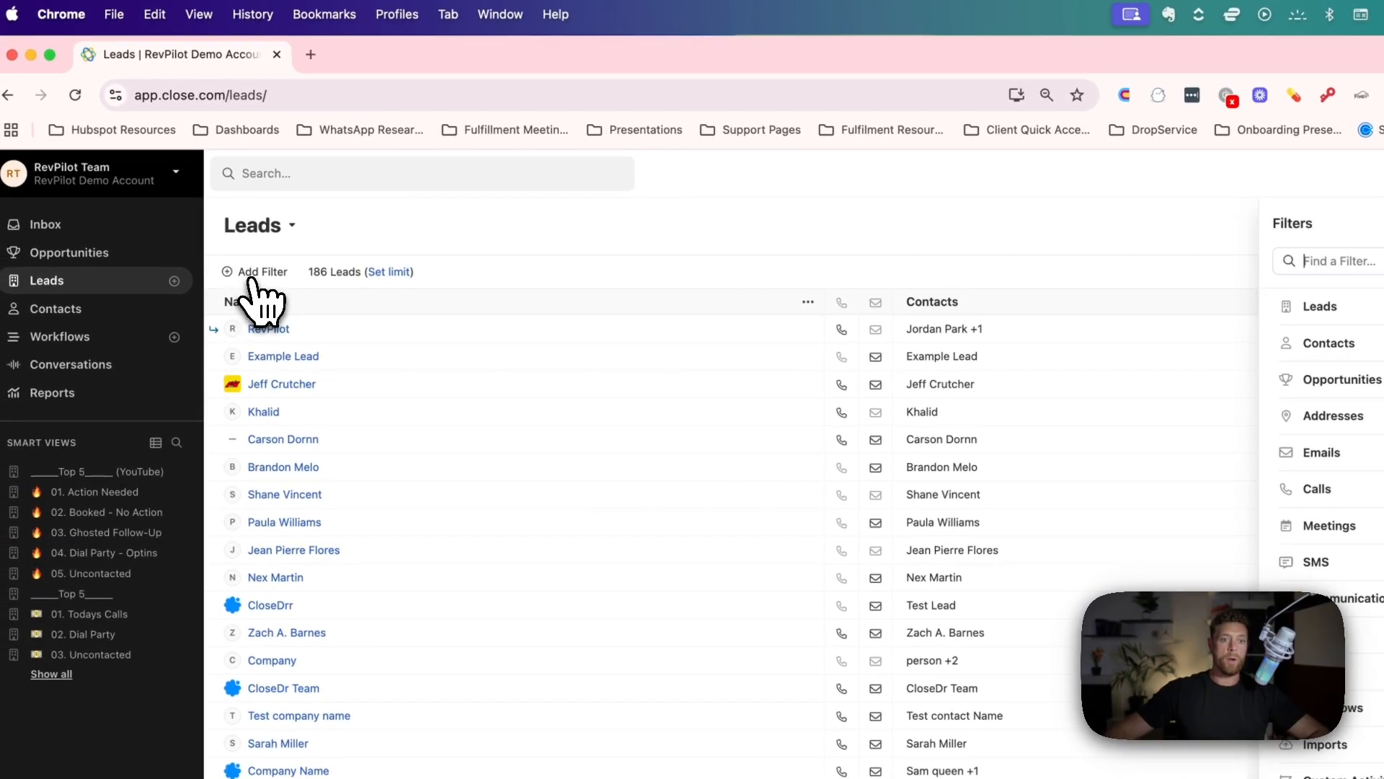
left_click(1038, 580)
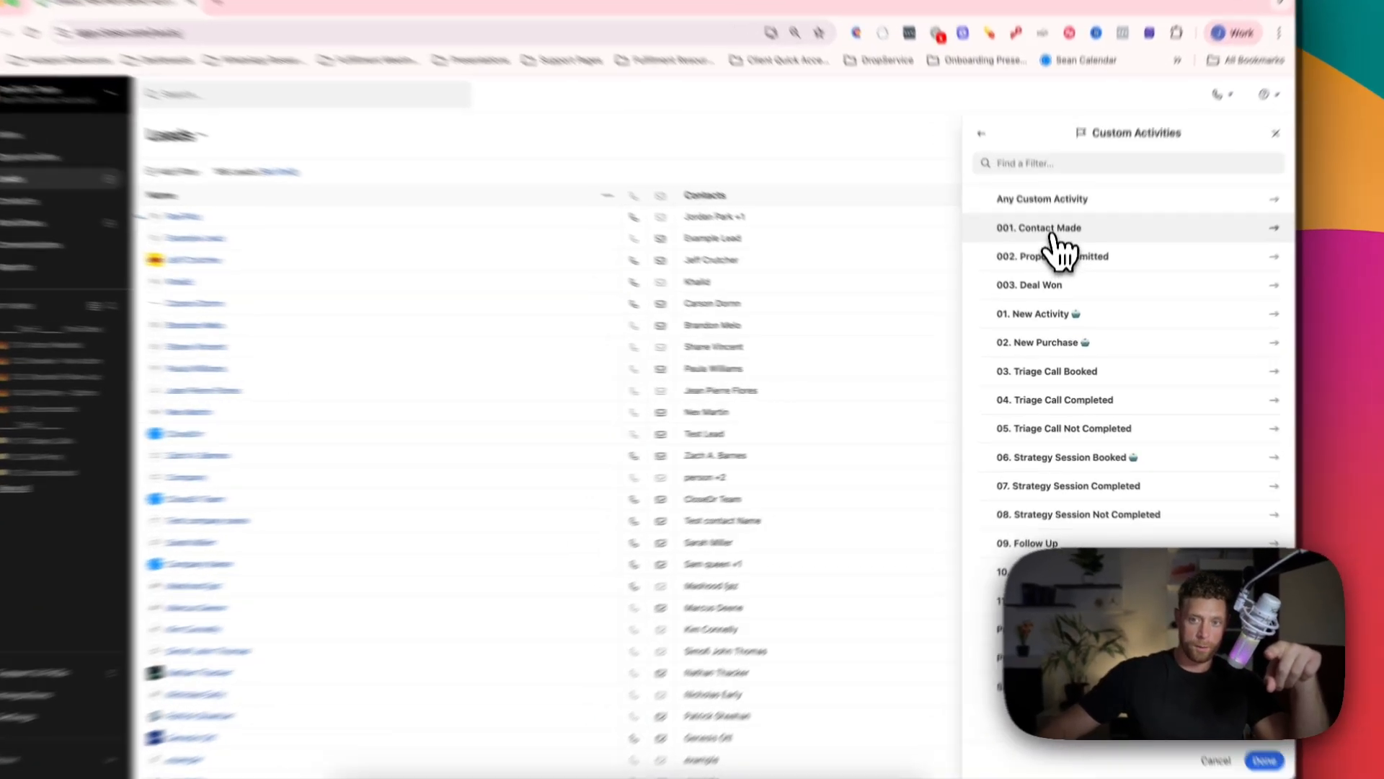
left_click(1054, 234)
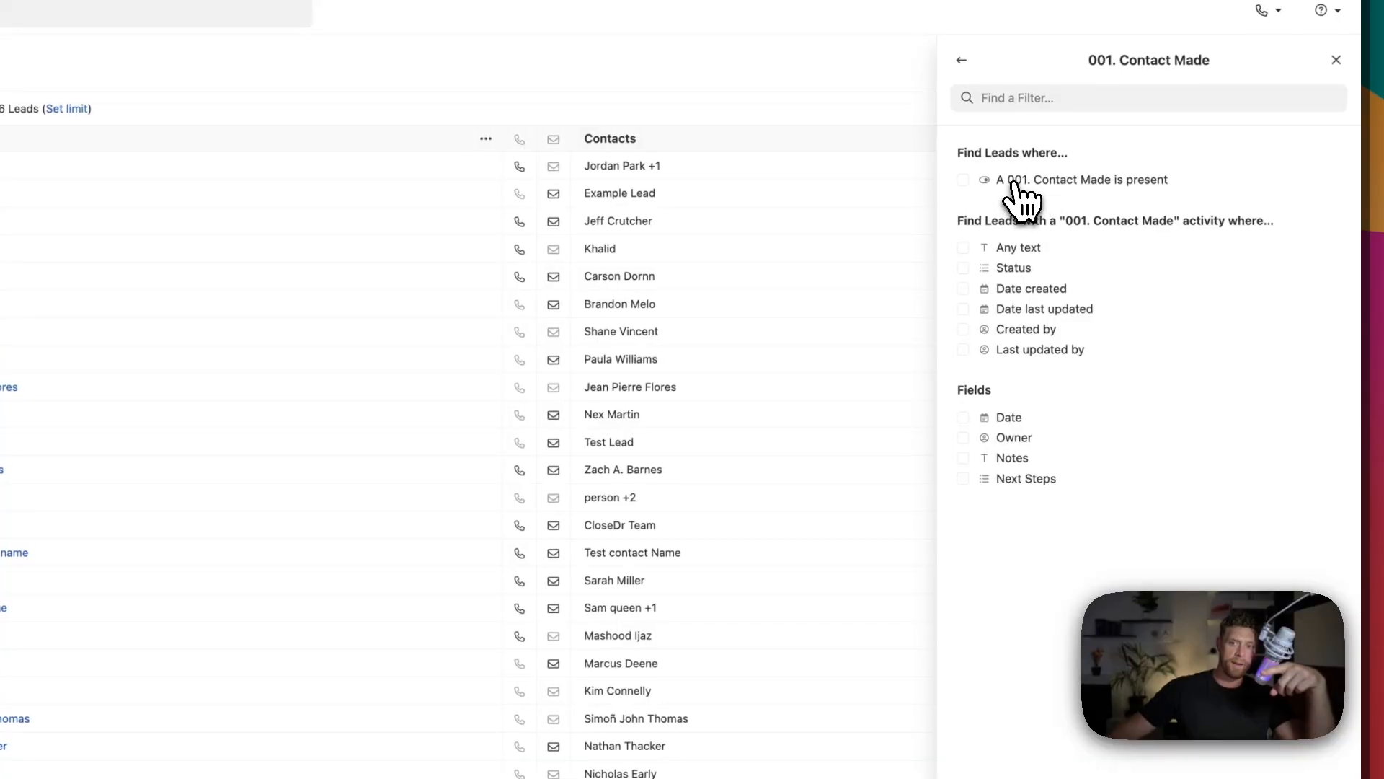
left_click(1021, 186)
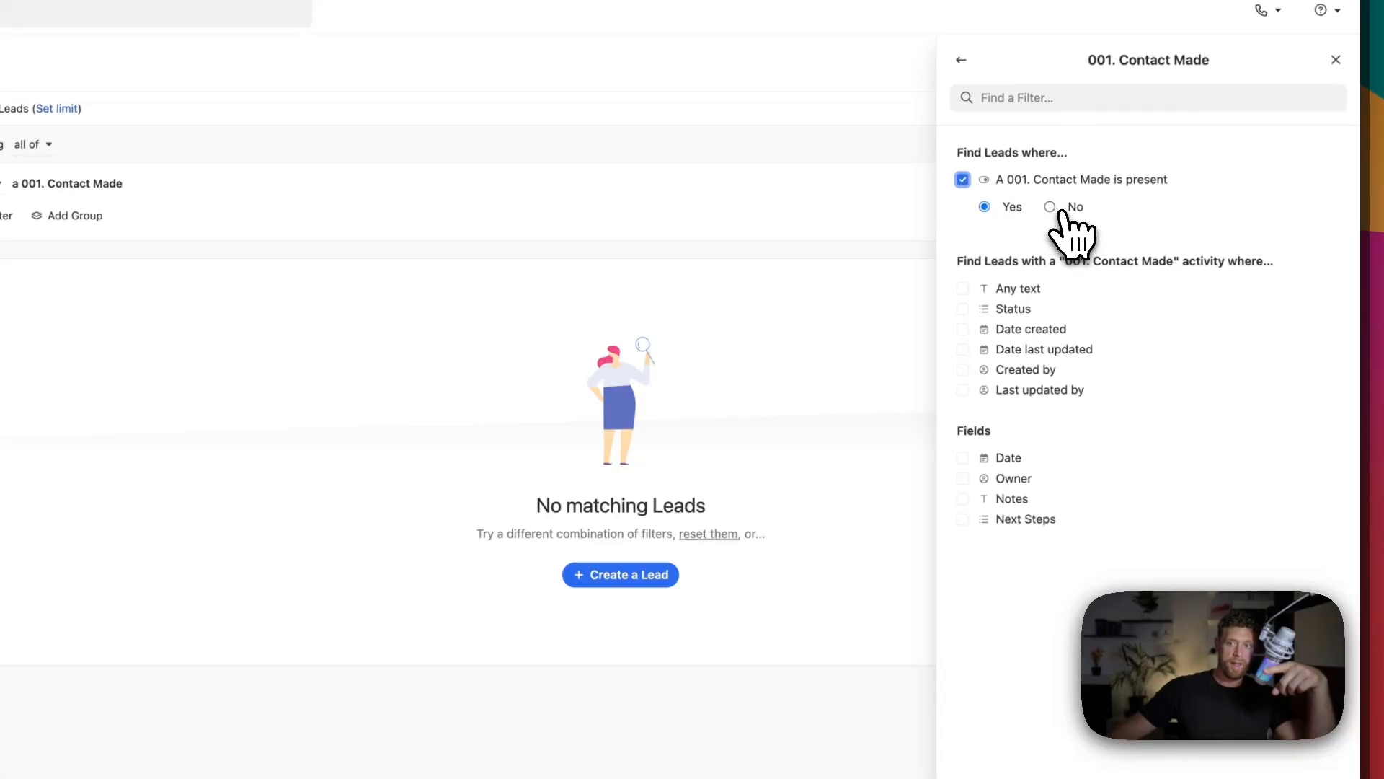
left_click(1060, 211)
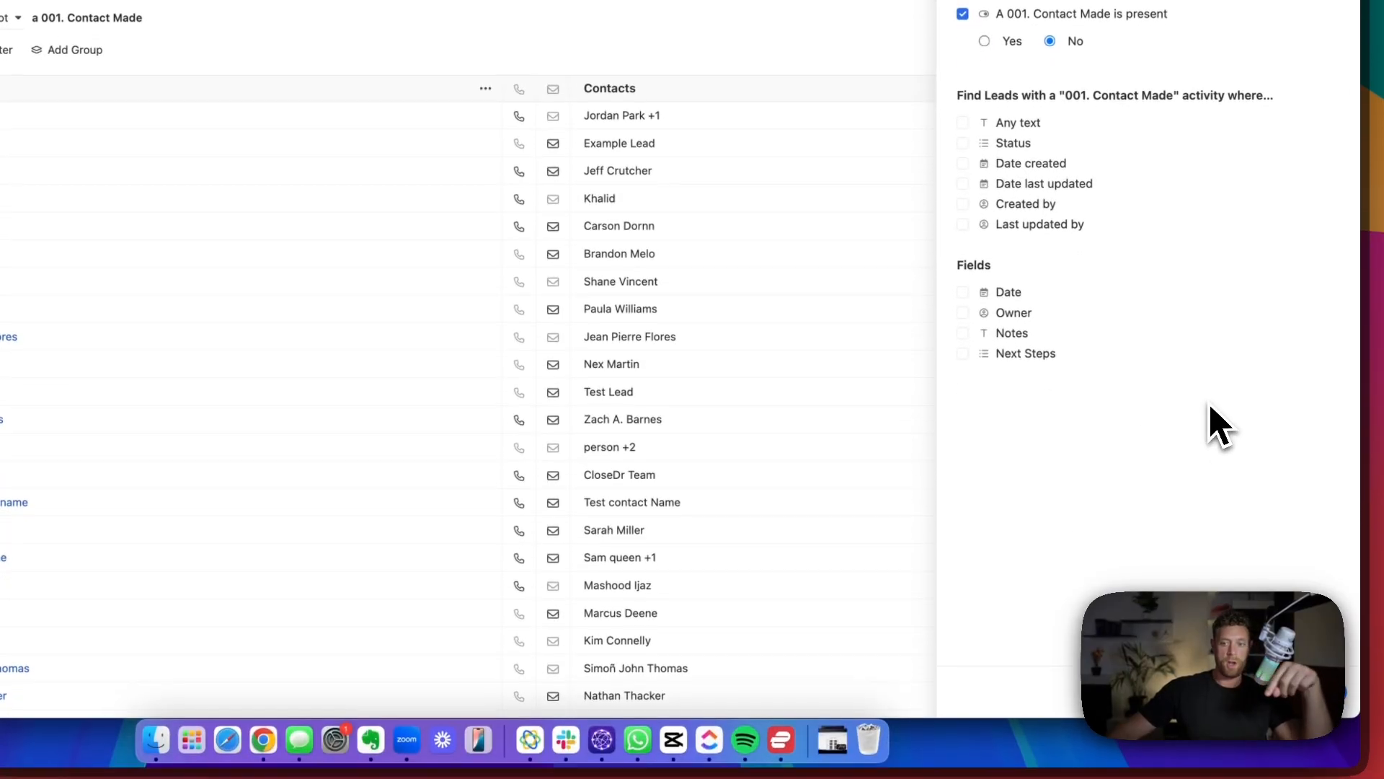
left_click(1318, 692)
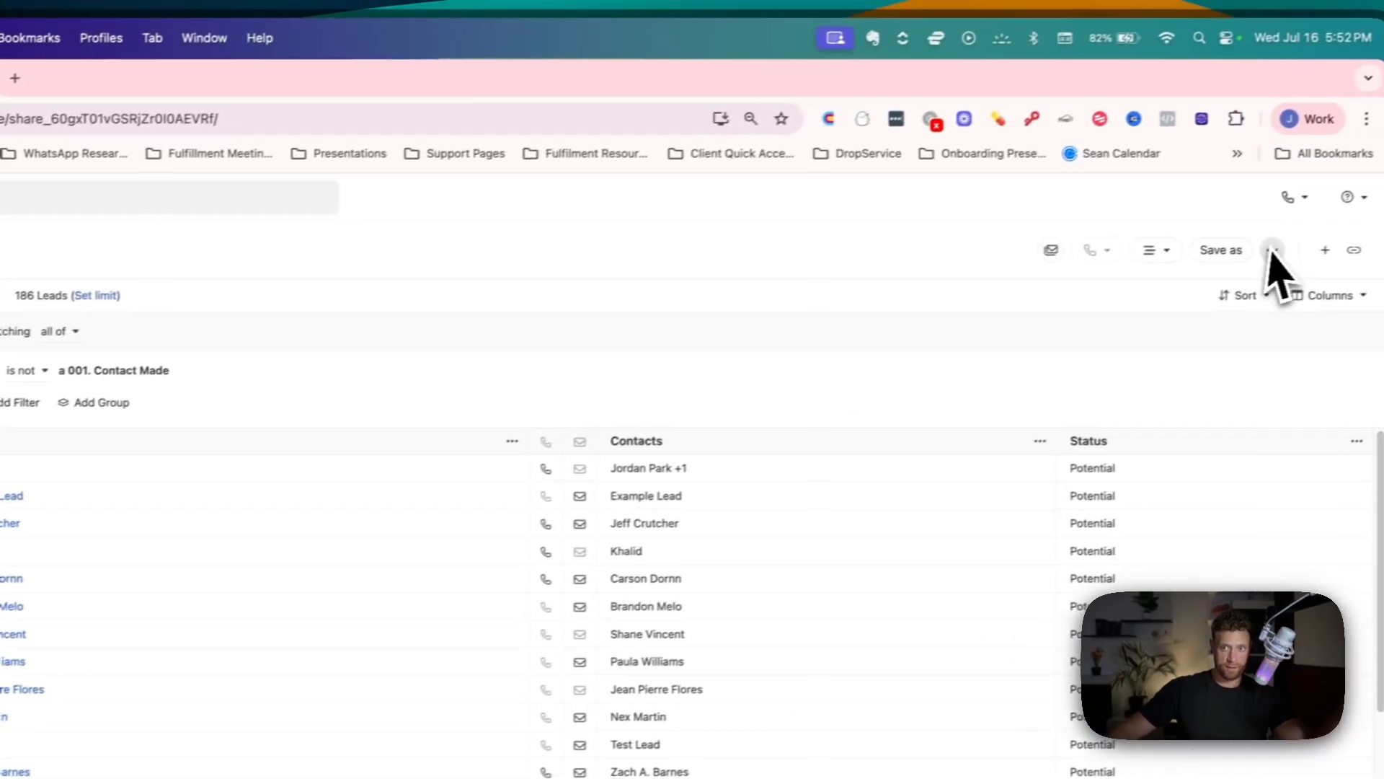
Add a calls filter for leads whose number of outgoing calls is less than 10.
left_click(18, 401)
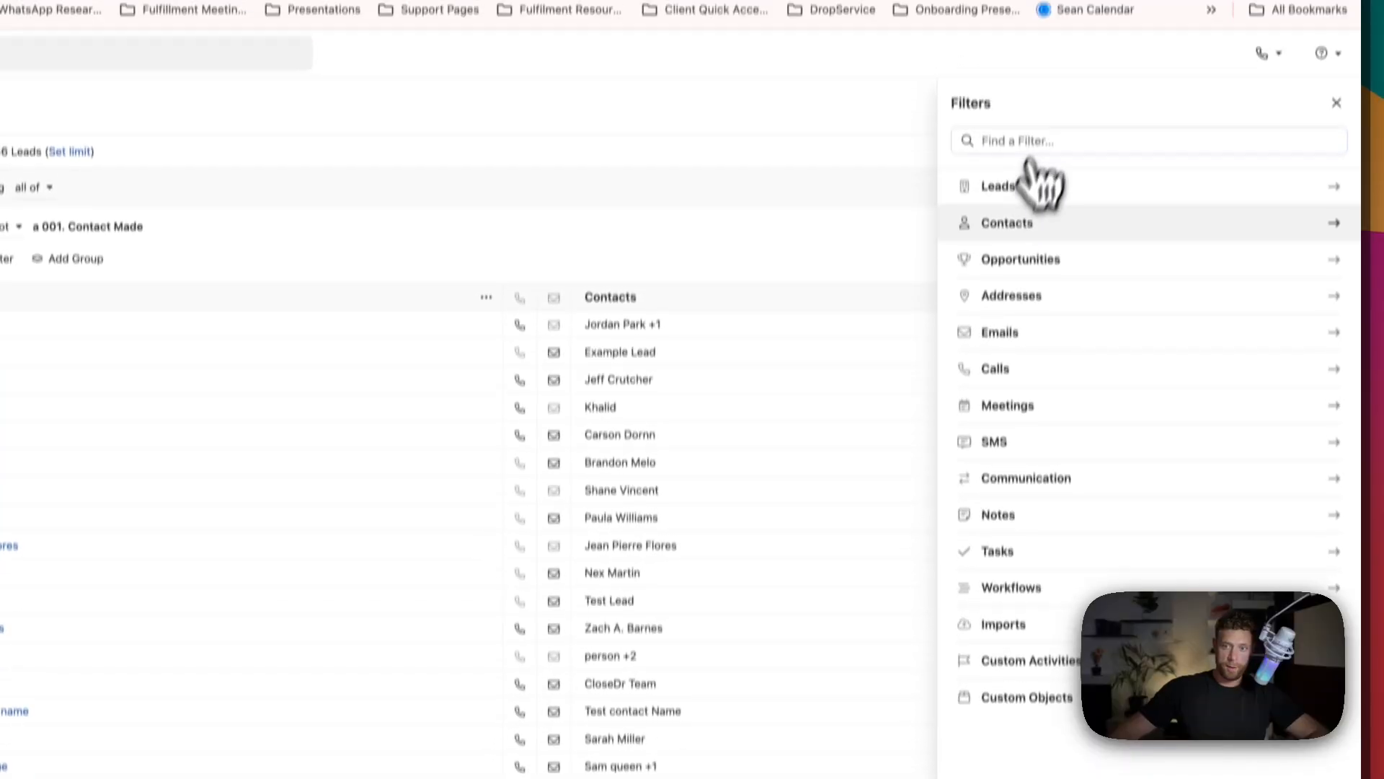
left_click(1008, 419)
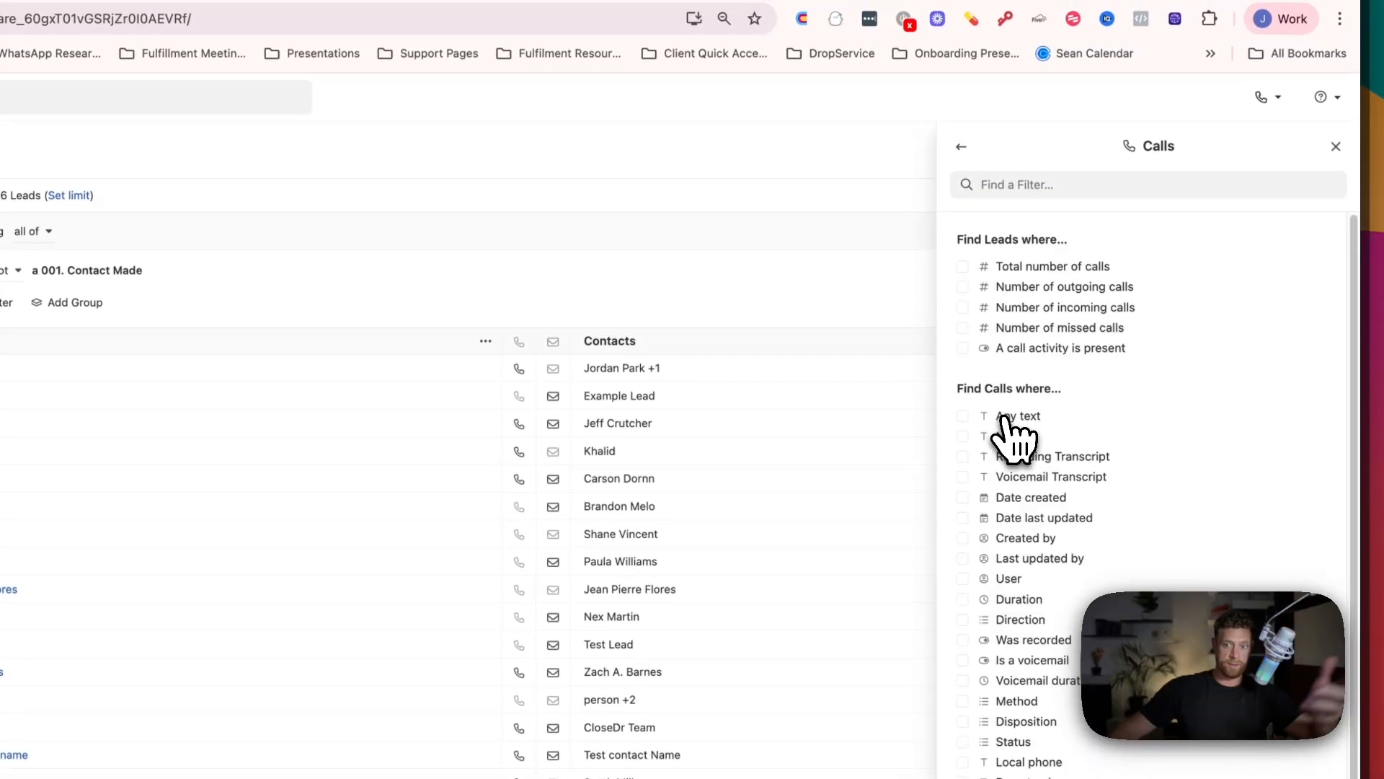
left_click(1048, 288)
left_click(1063, 315)
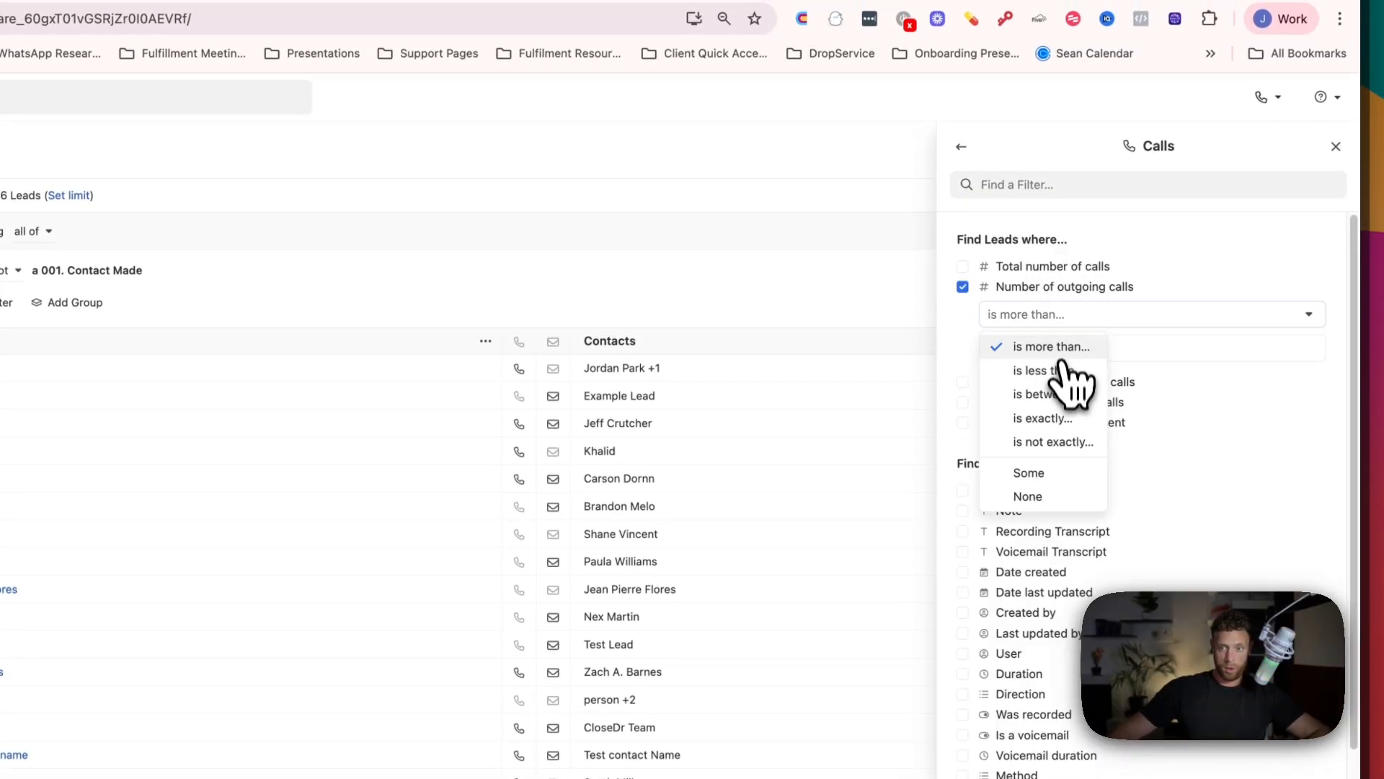
left_click(1070, 369)
type("10")
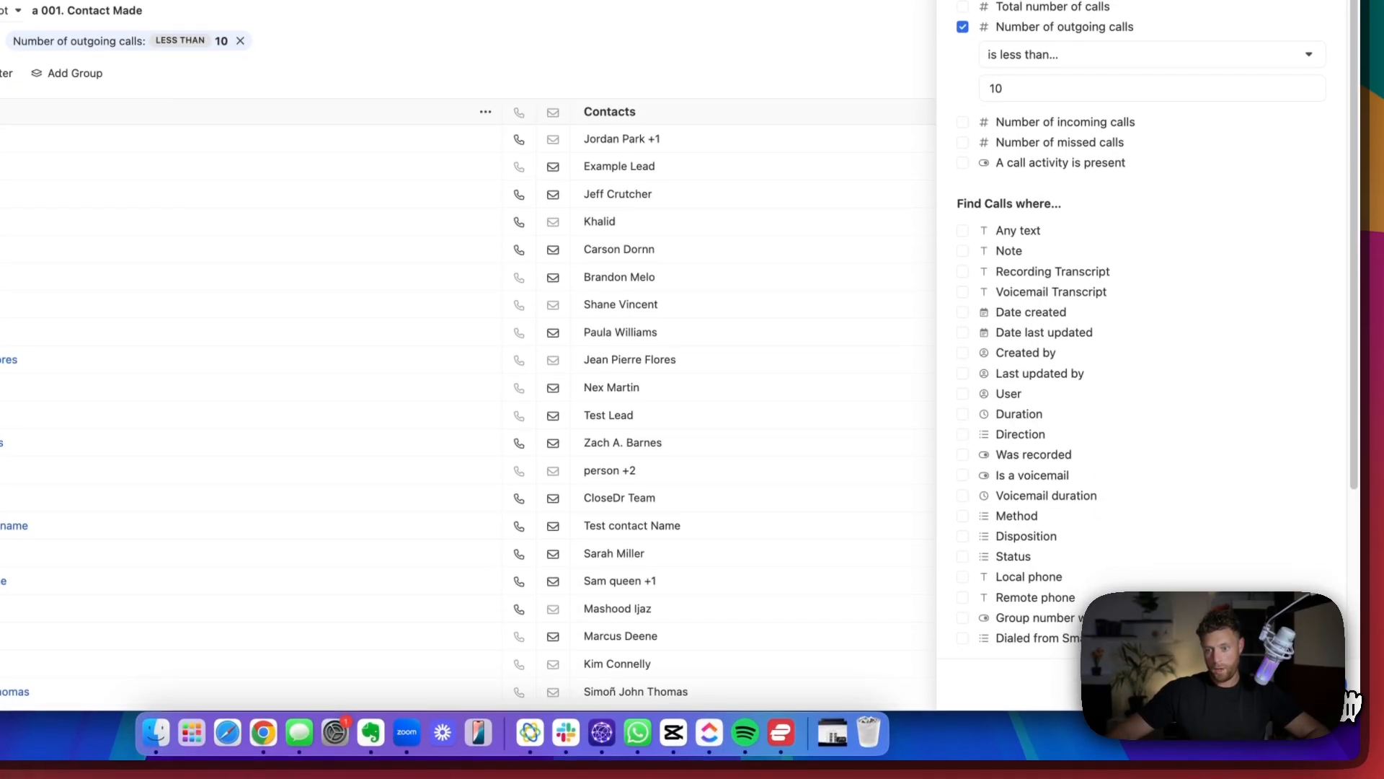
left_click(1325, 732)
Add a communication filter for leads whose last communication date is not Today.
left_click(266, 370)
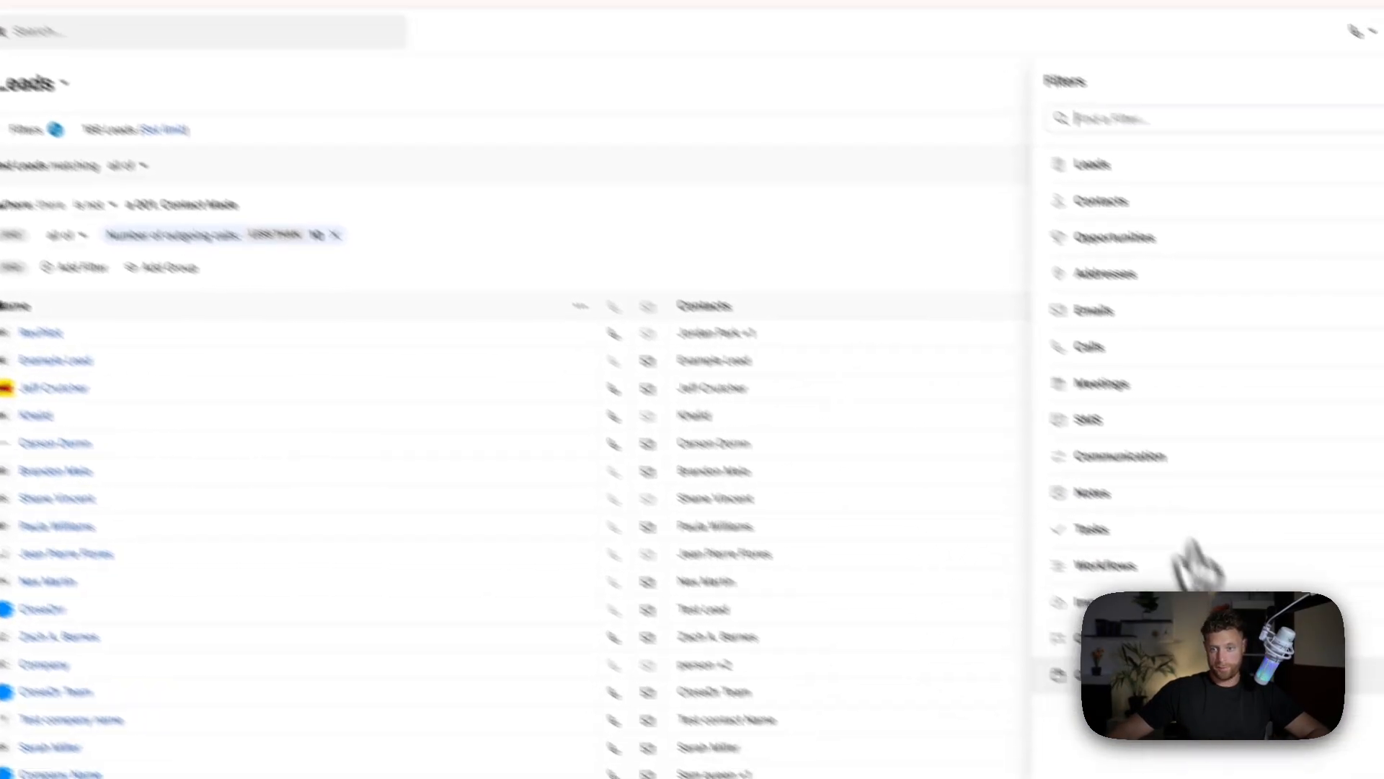
left_click(1034, 401)
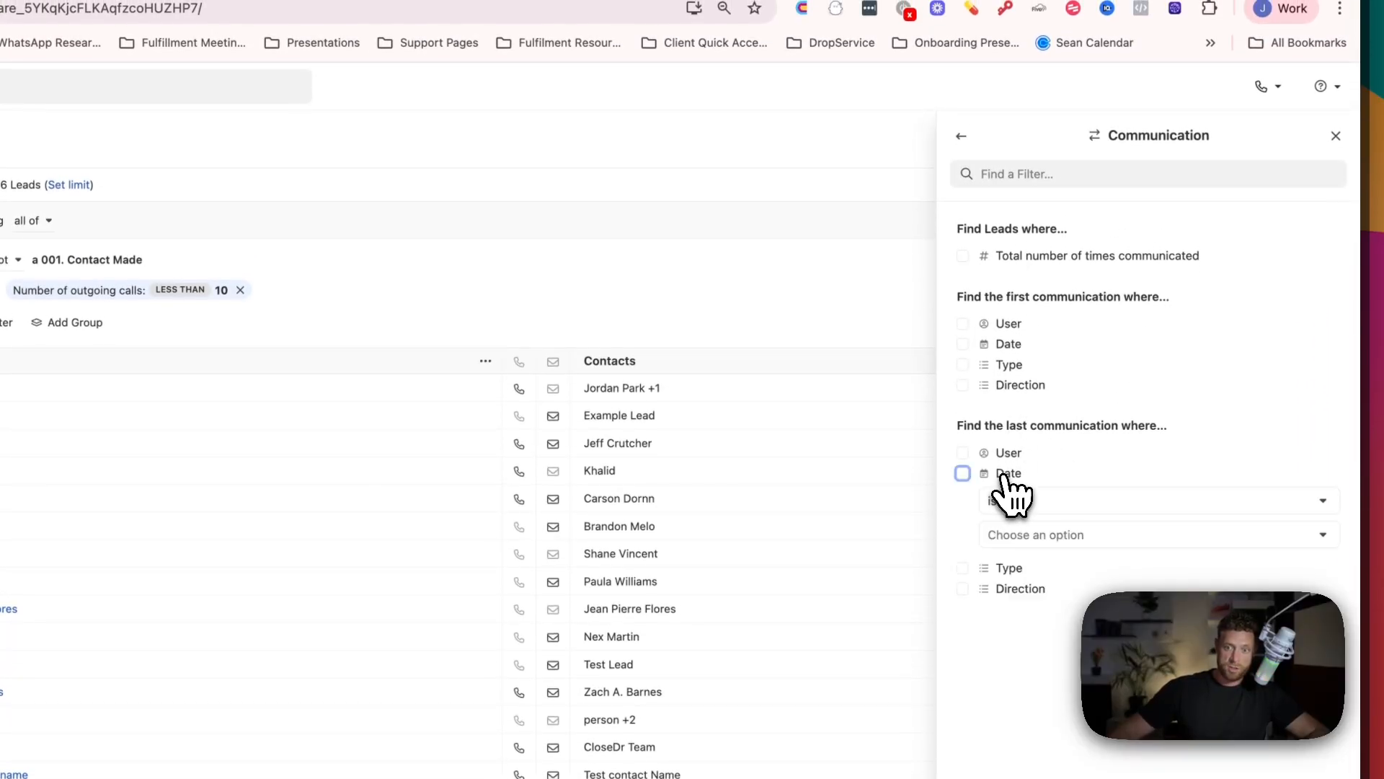
left_click(1031, 507)
left_click(1044, 558)
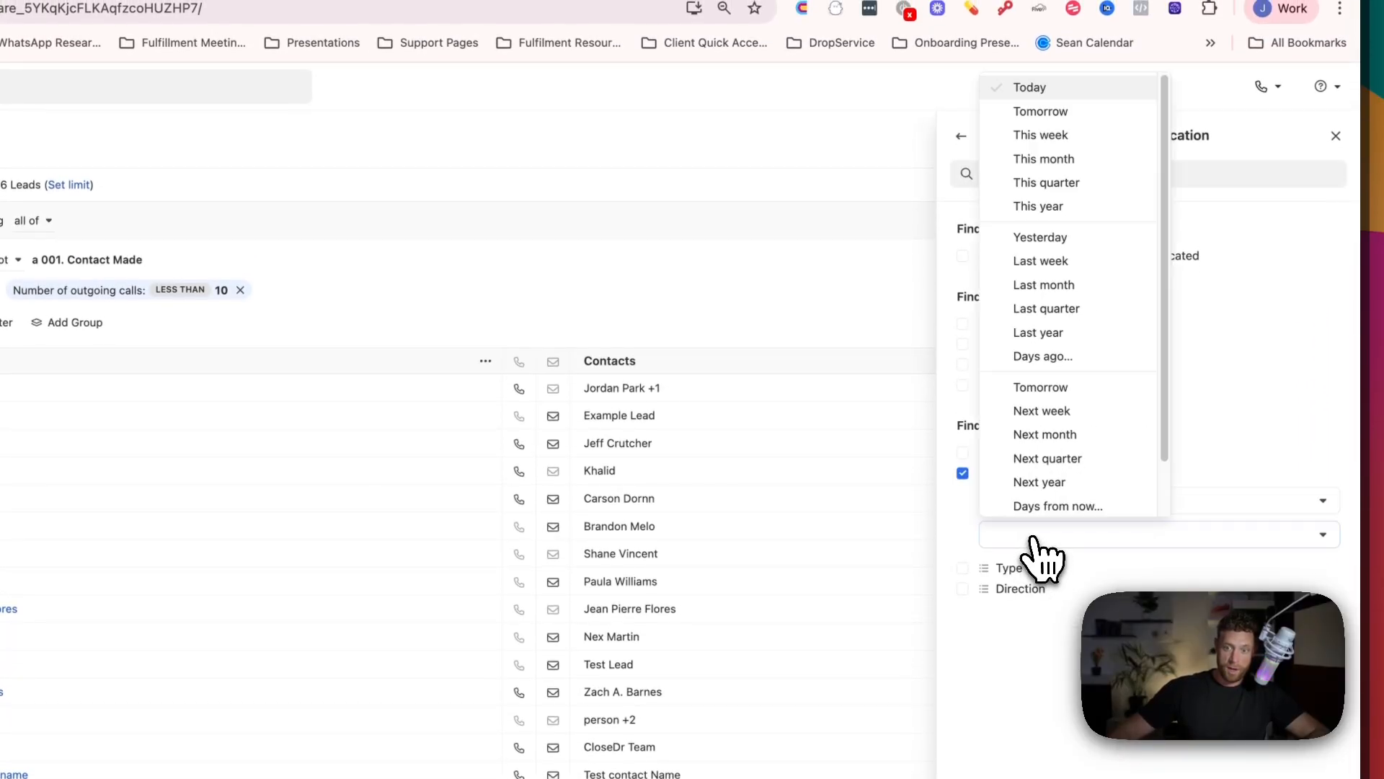
left_click(1053, 125)
left_click(1298, 689)
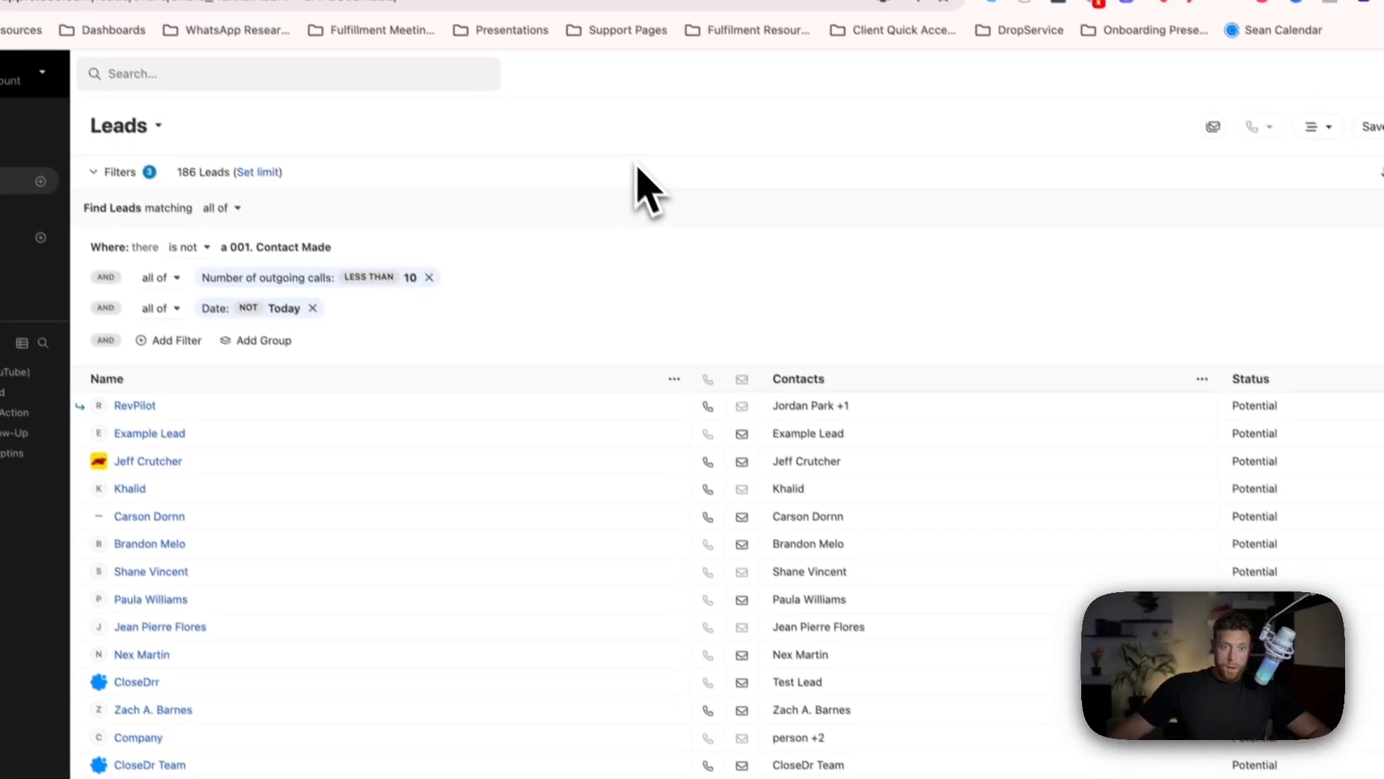
Add a custom activity filter for leads where a 06. Strategy Session Booked activity is not present.
left_click(173, 340)
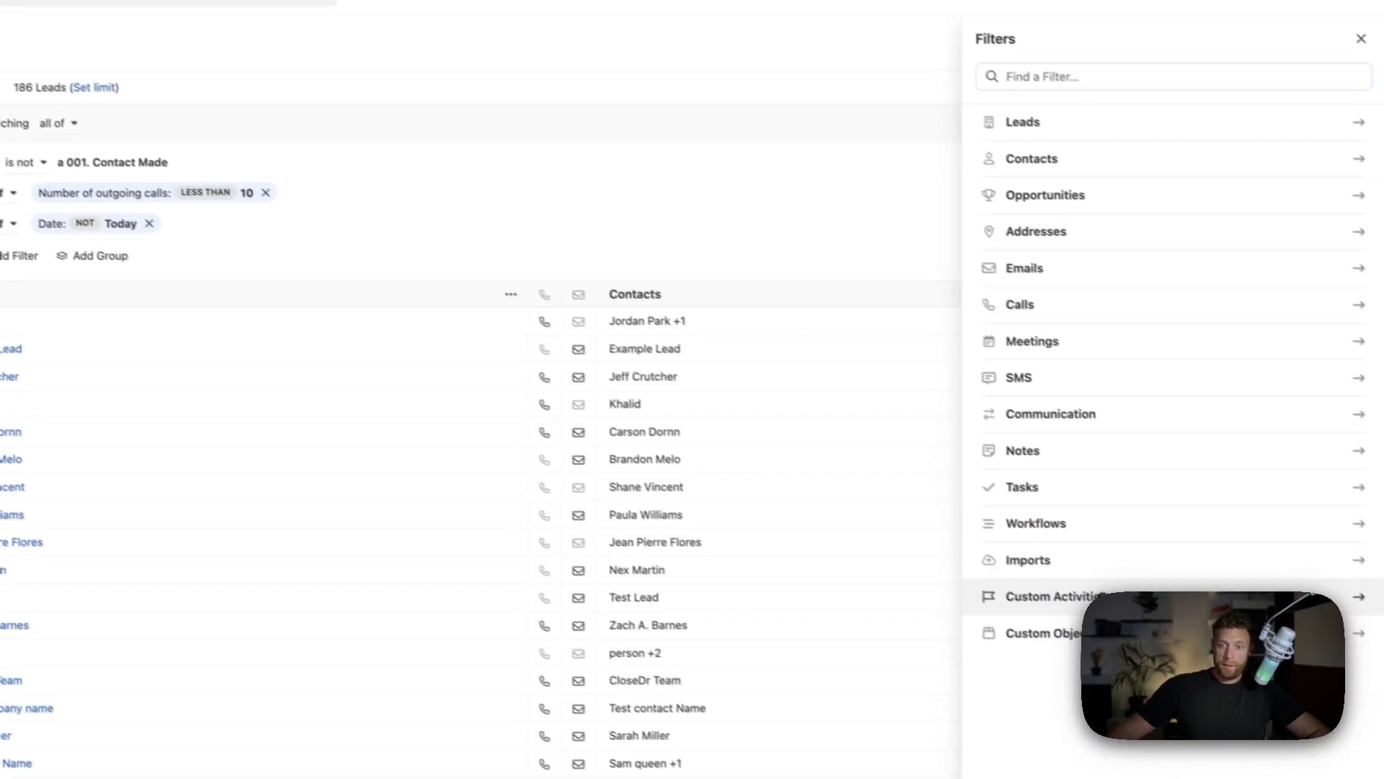
left_click(1024, 593)
left_click(1053, 441)
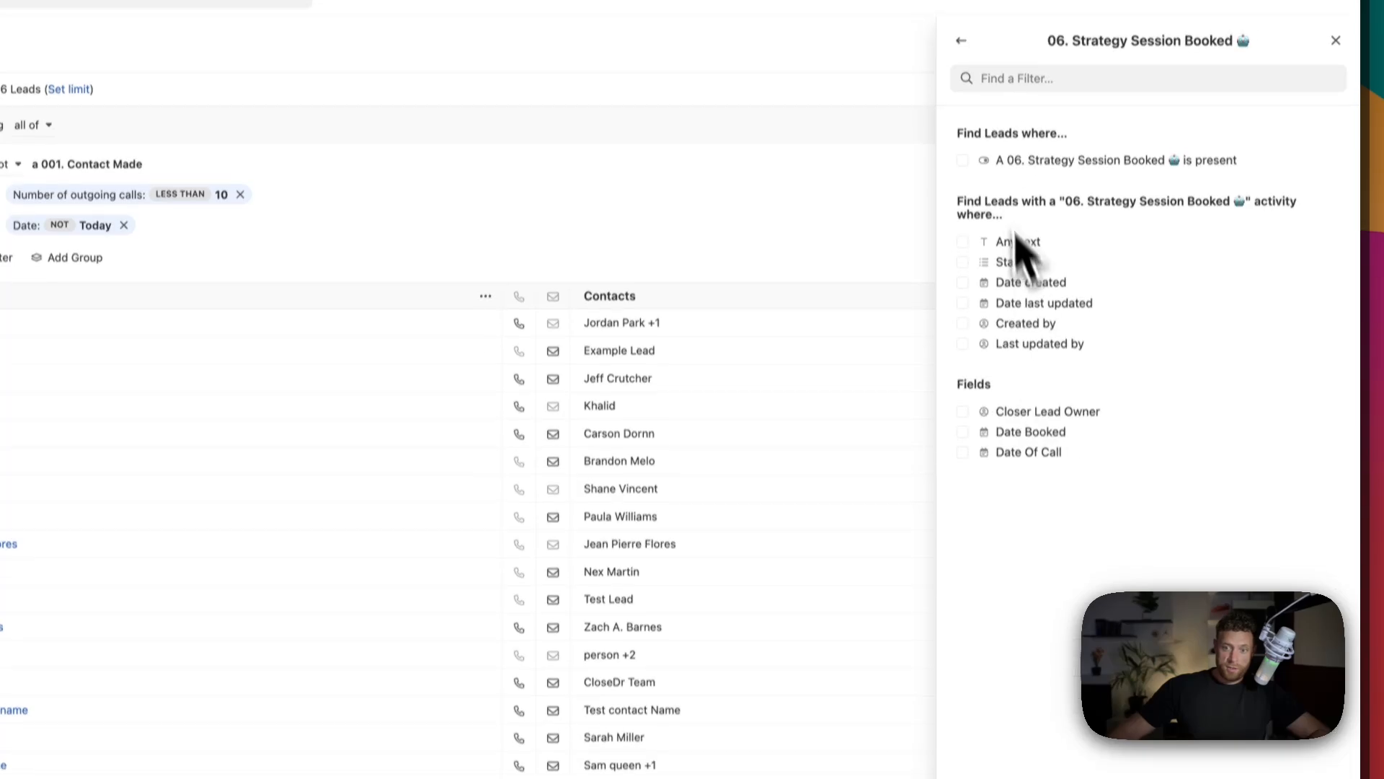
left_click(1050, 220)
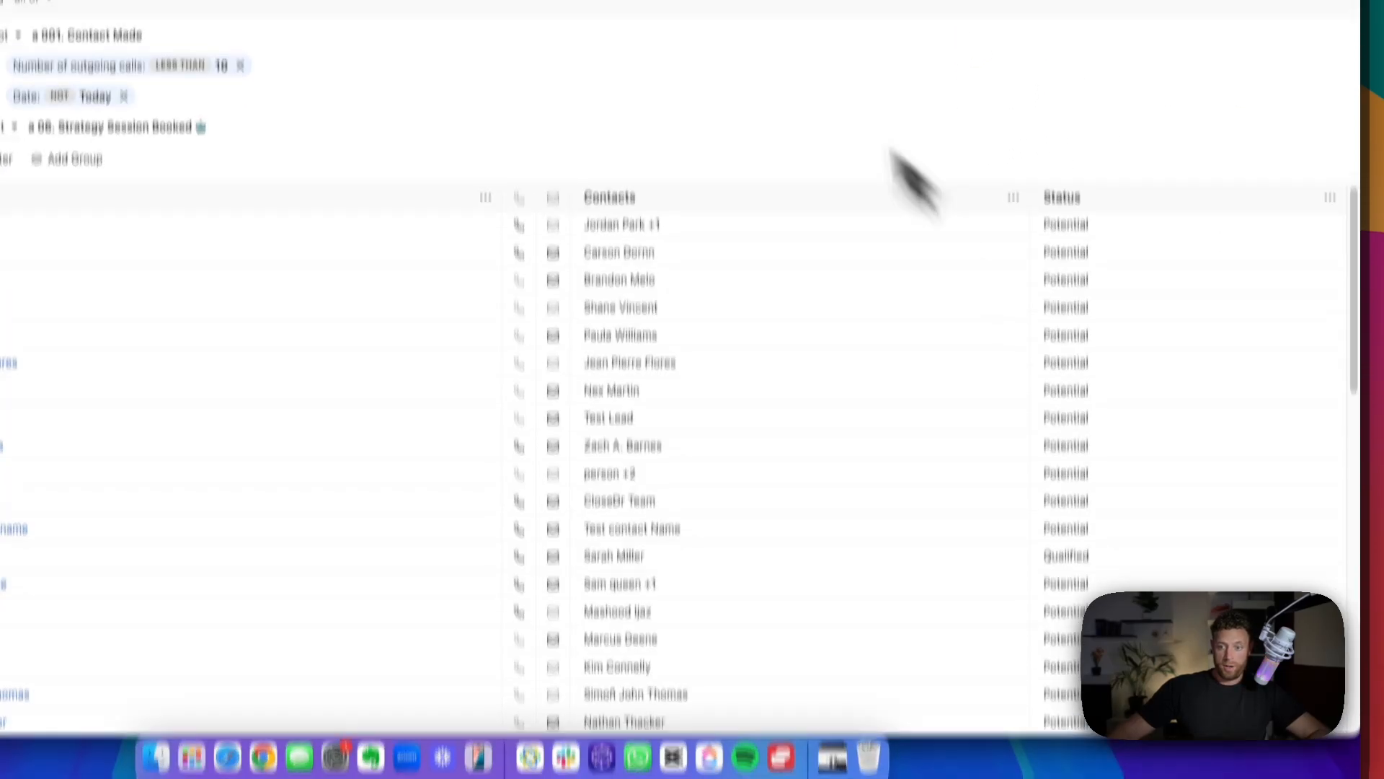
Save the filtered leads as a private smart view named Testing youtube dial Party.
left_click(1193, 186)
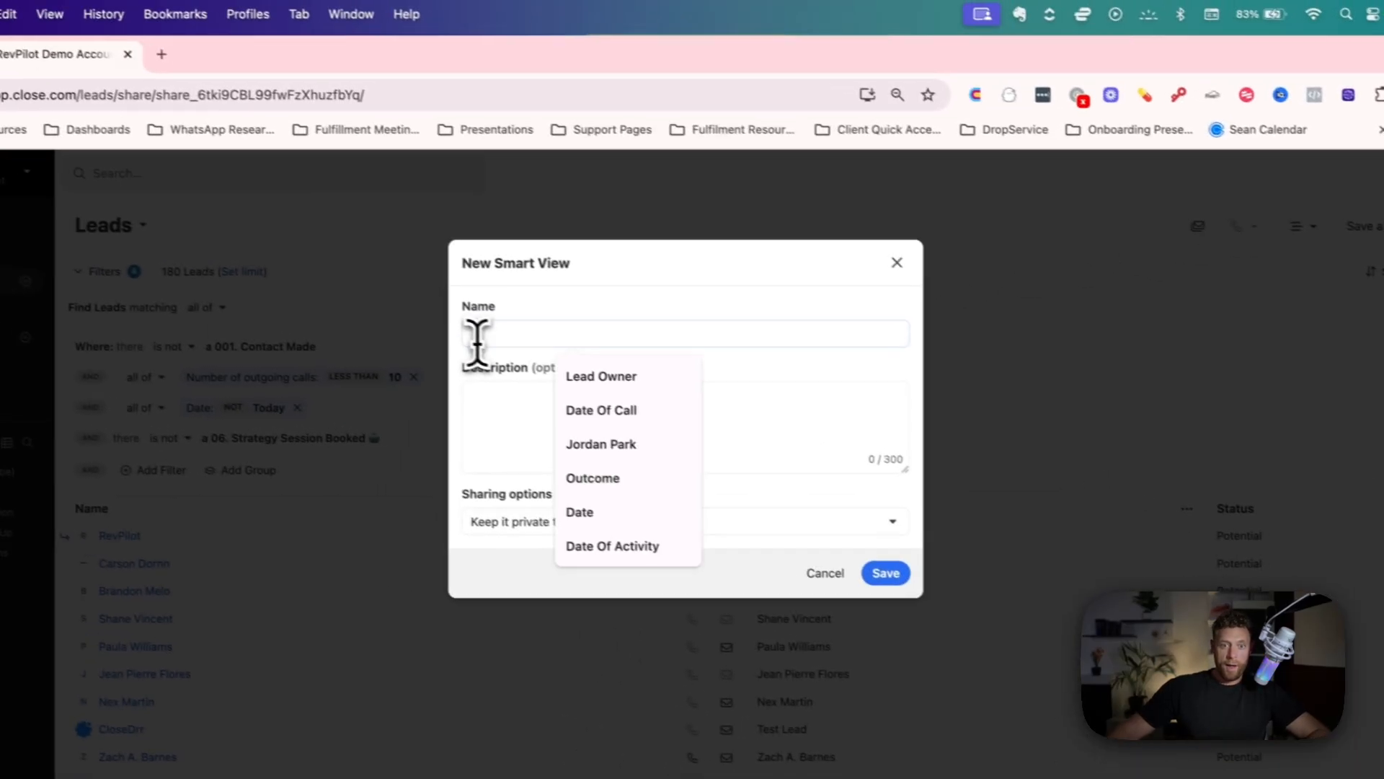
type("Testing youtu")
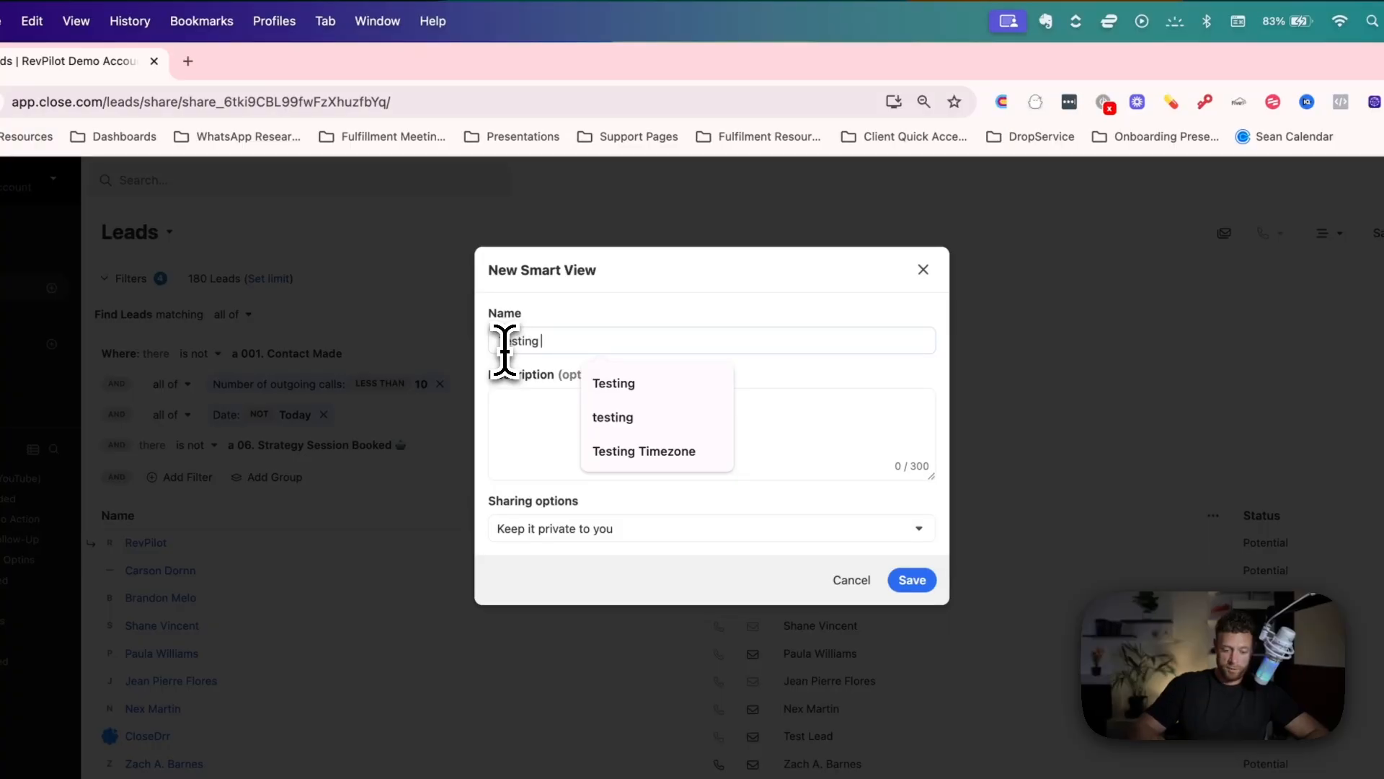
type("be ")
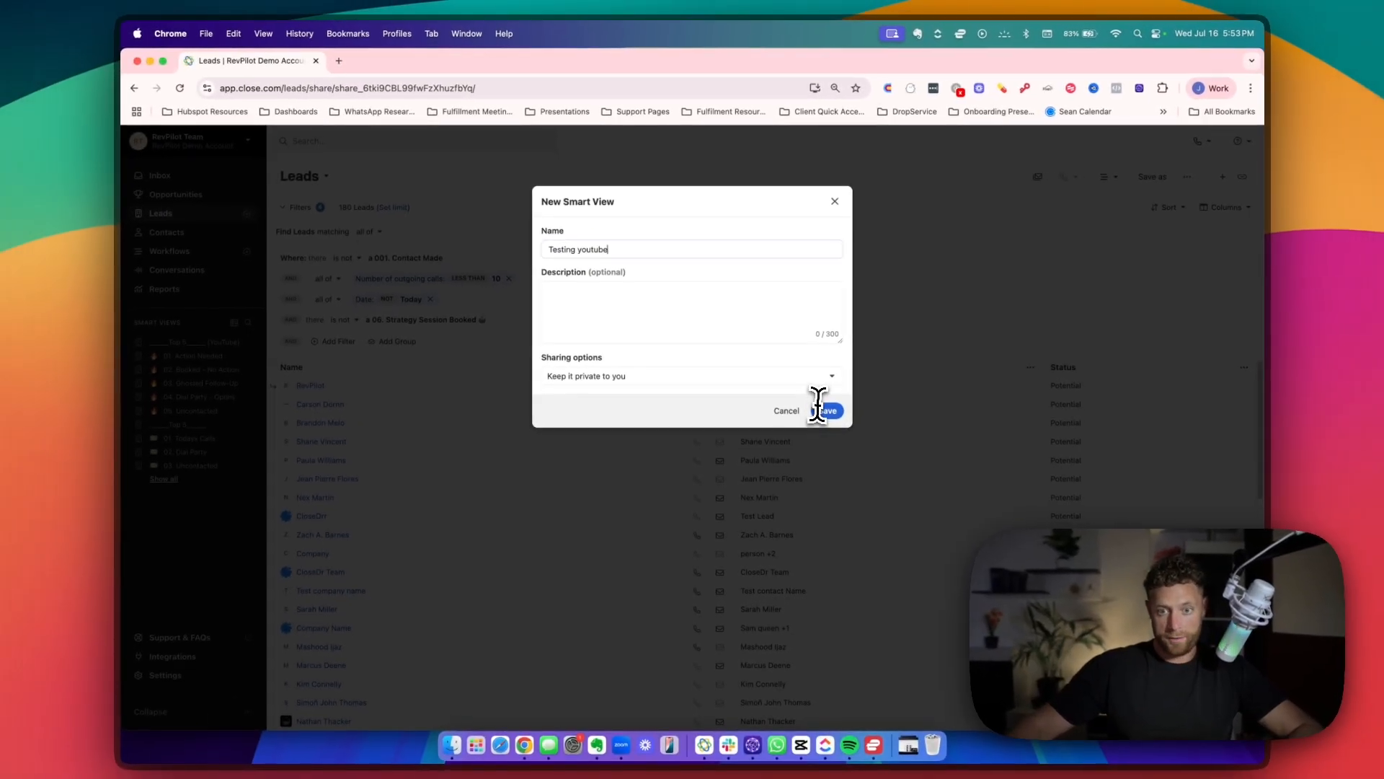
type("dial Party")
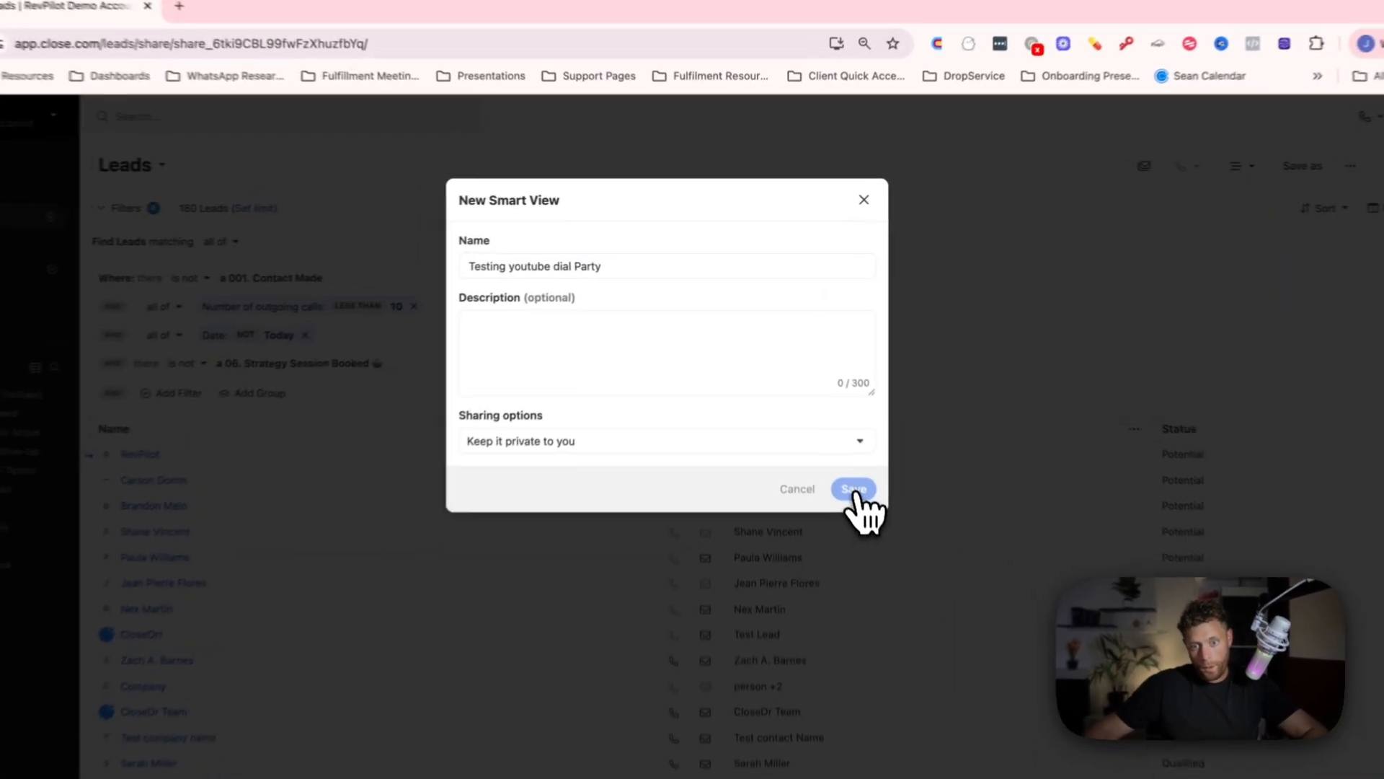
left_click(827, 408)
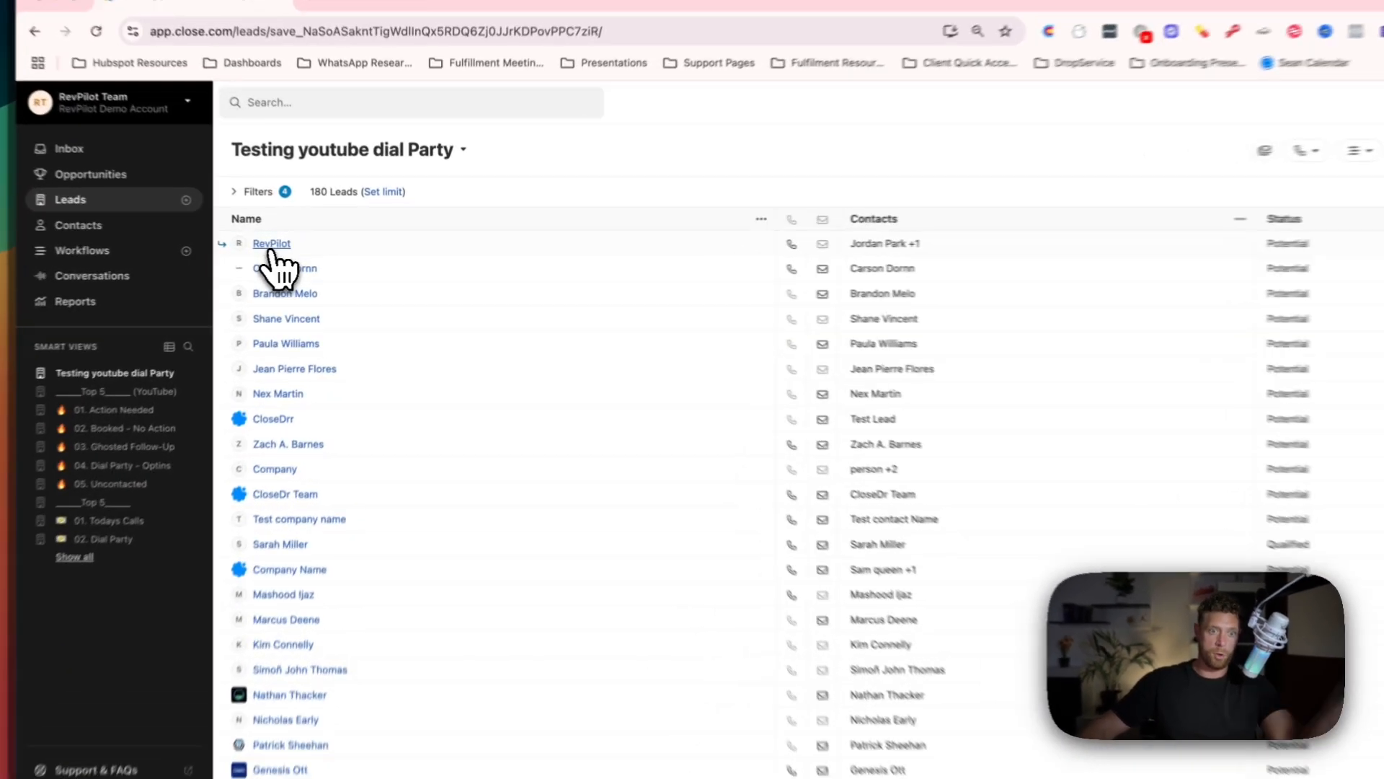
Start a 001. Contact Made activity on the RevPilot lead, dated 07/16/2025 with RevPilot Team as owner.
left_click(312, 244)
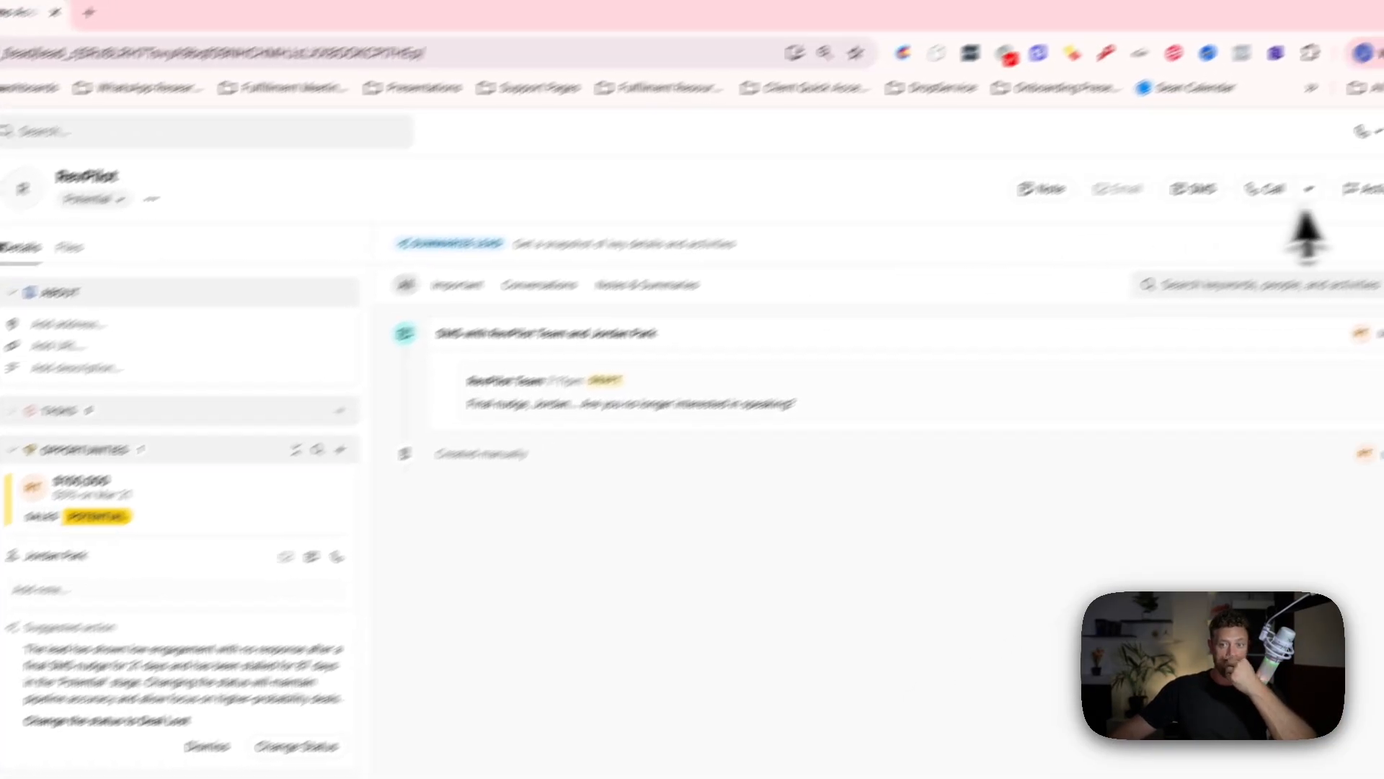
left_click(1286, 235)
left_click(1139, 345)
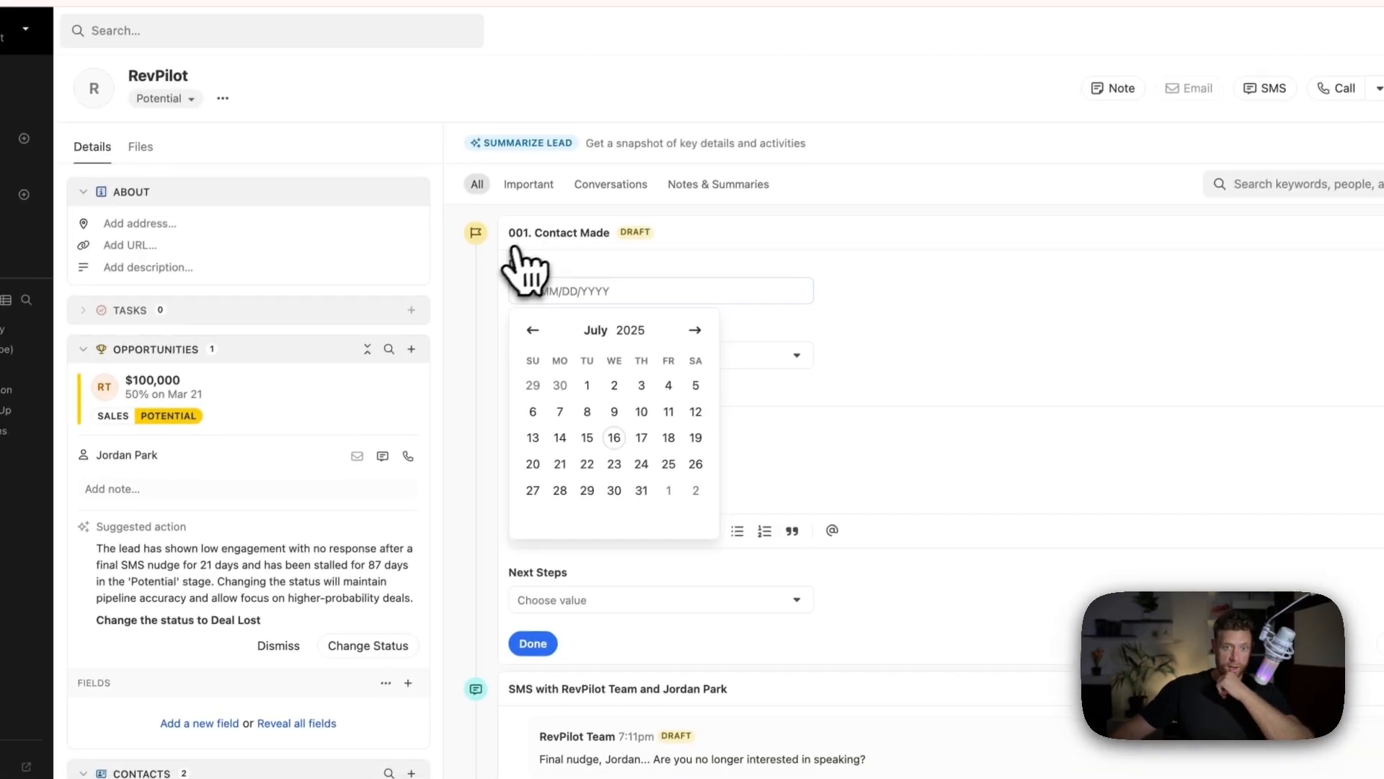
left_click(627, 427)
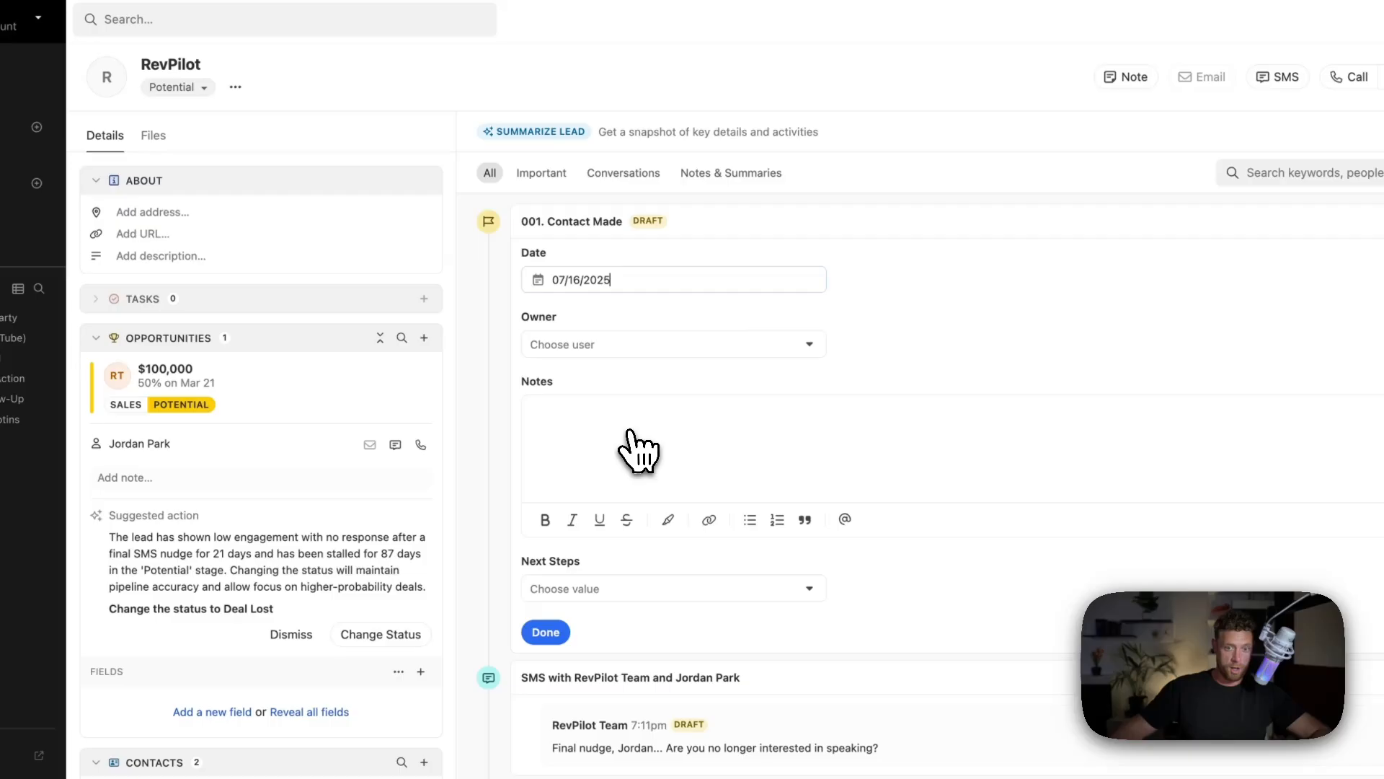
left_click(580, 343)
left_click(606, 432)
Fill the Contact Made notes with asdfasdfsdf, set Next Steps to Follow Up and complete the activity.
left_click(648, 442)
type("asdfasdfsdf")
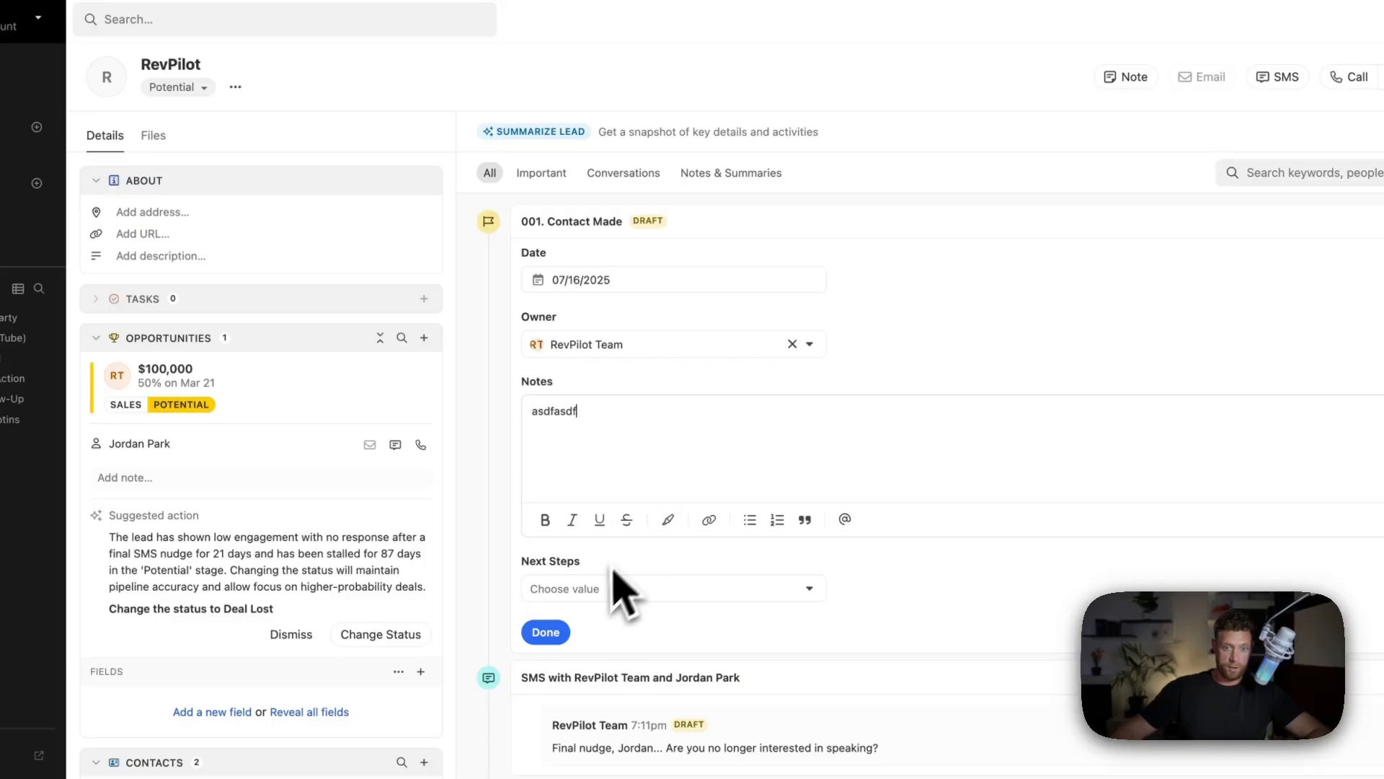
left_click(617, 588)
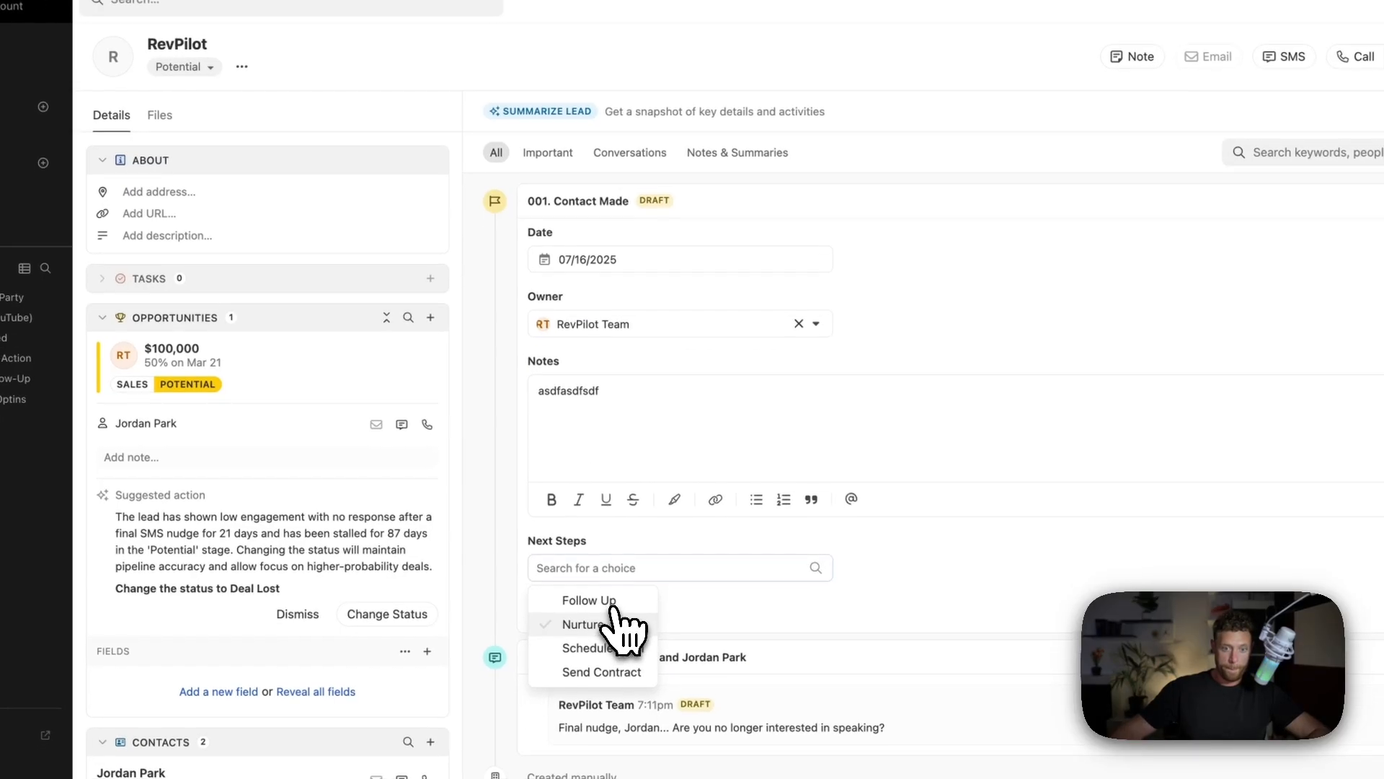
left_click(611, 602)
left_click(570, 604)
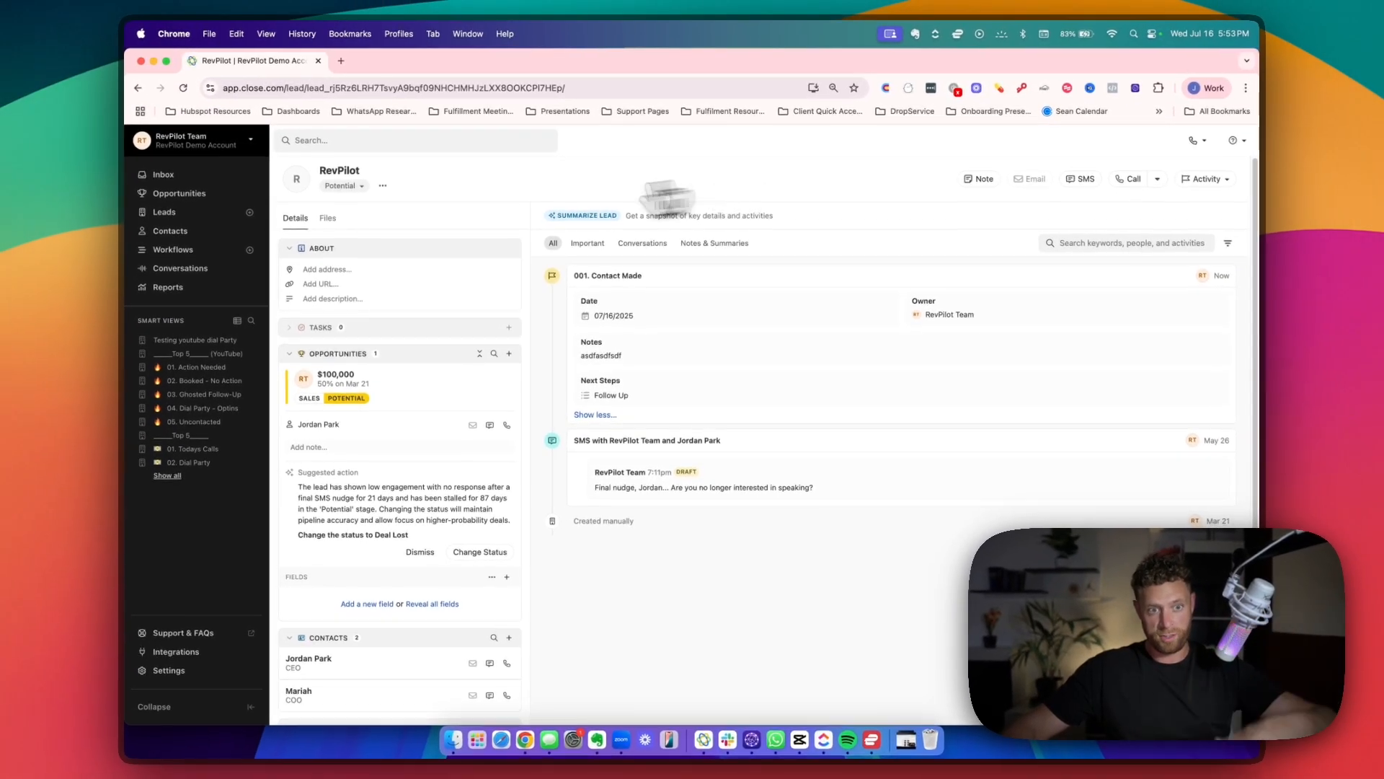
Reopen the Testing youtube dial Party smart view to check its list of leads.
left_click(194, 340)
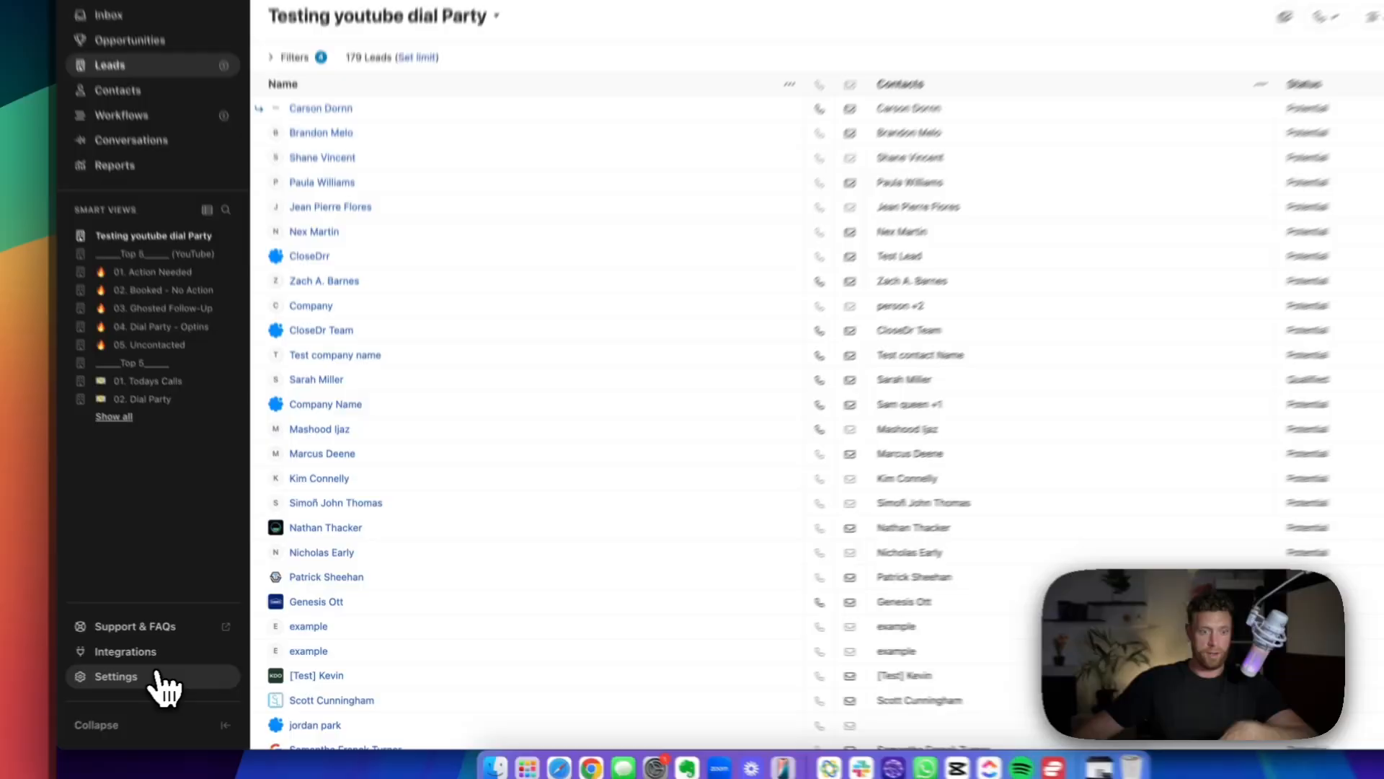
Open the 002. Proposal Submitted custom activity in the settings and examine its fields.
left_click(168, 670)
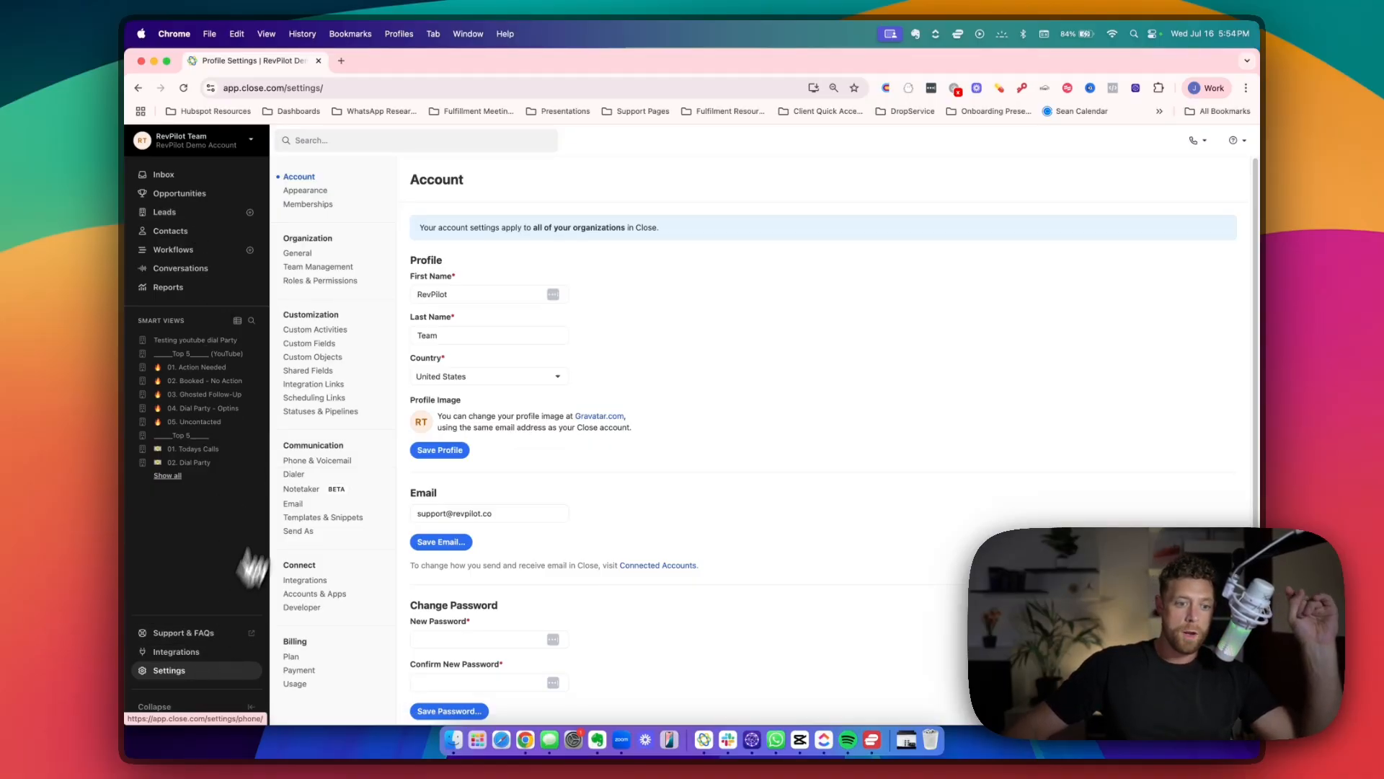
left_click(331, 336)
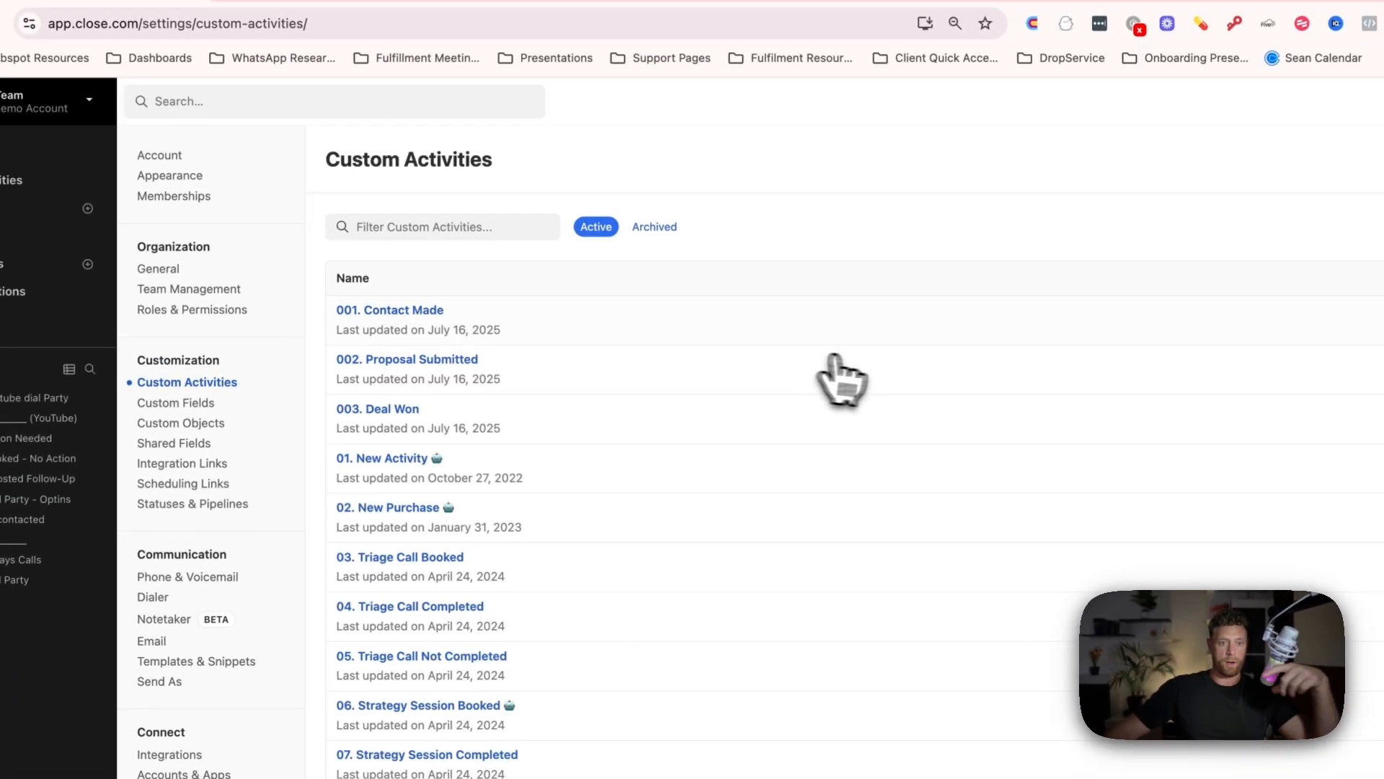
left_click(454, 366)
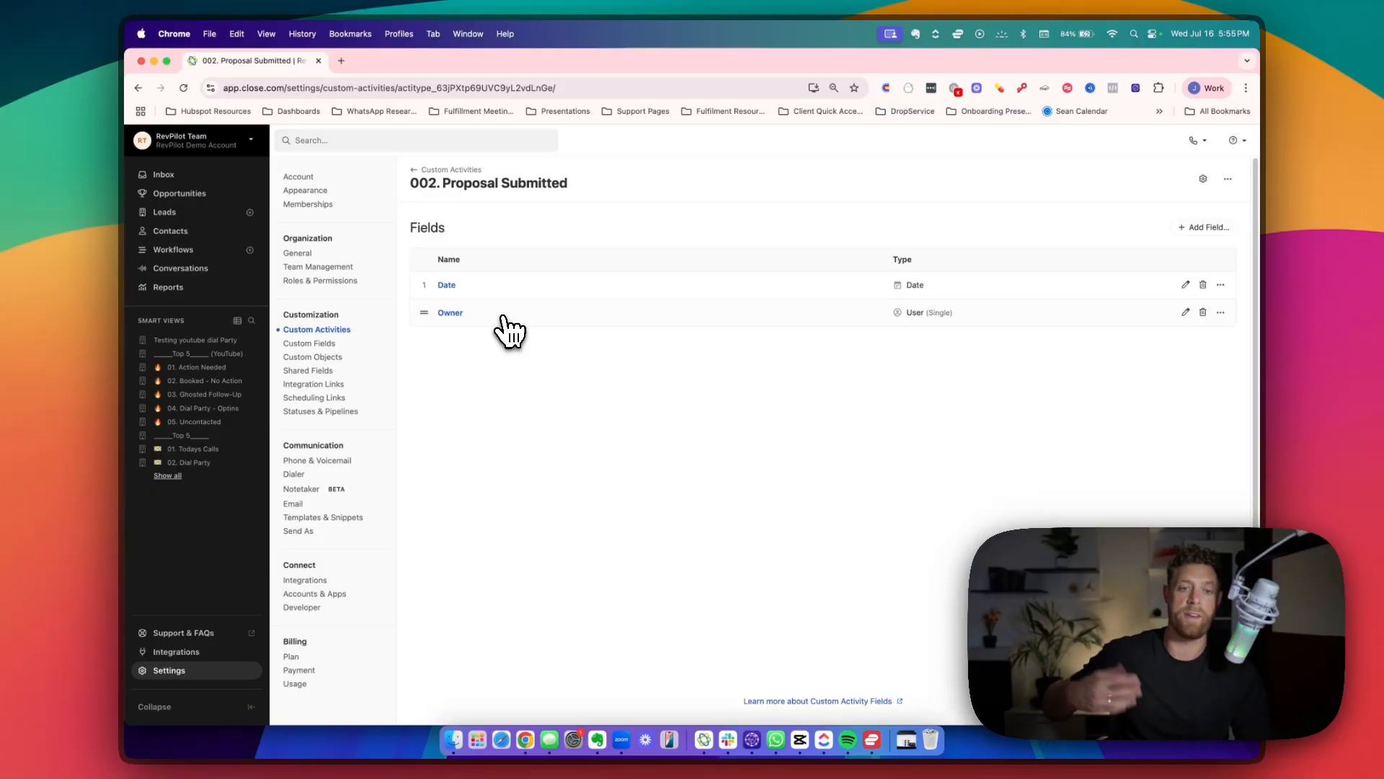
Filter the leads list to leads where a 002. Proposal Submitted custom activity is present.
left_click(193, 215)
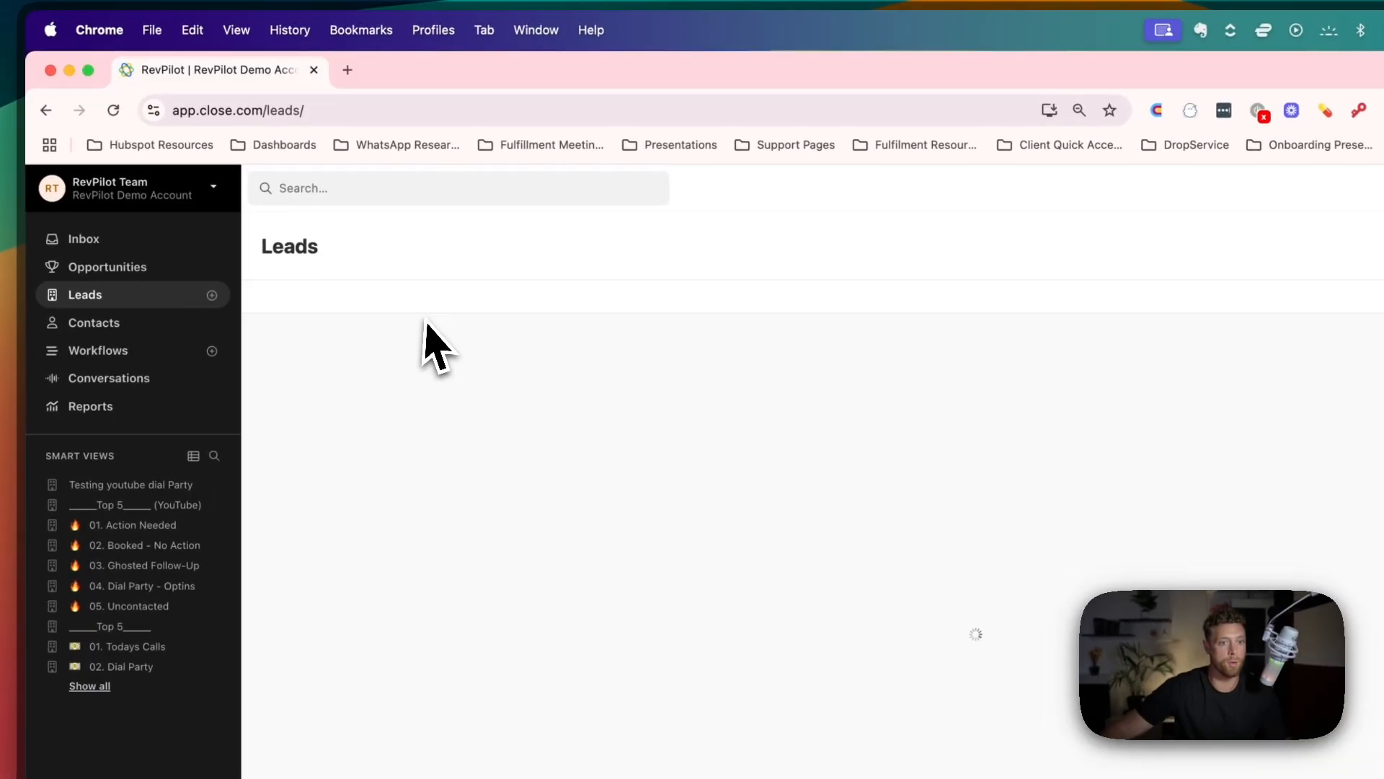
left_click(292, 284)
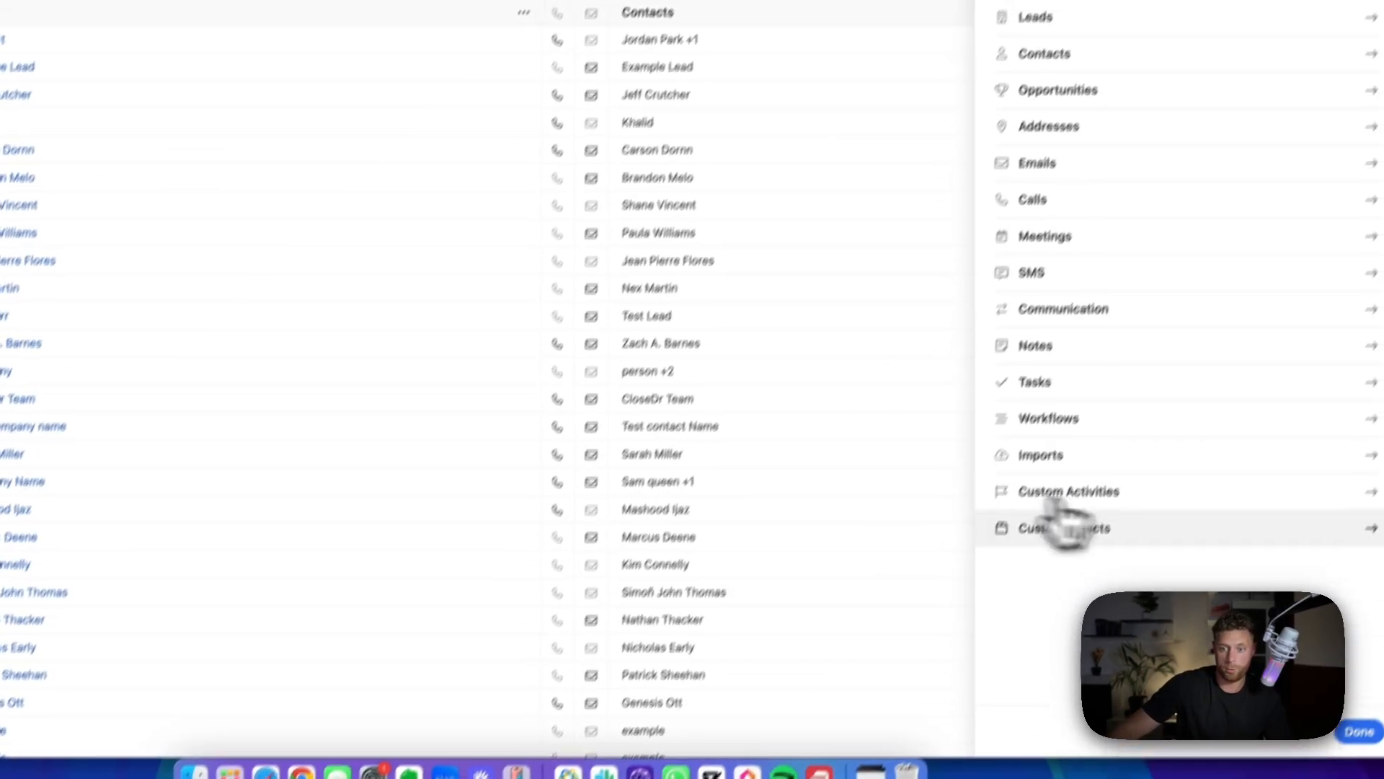
left_click(1082, 544)
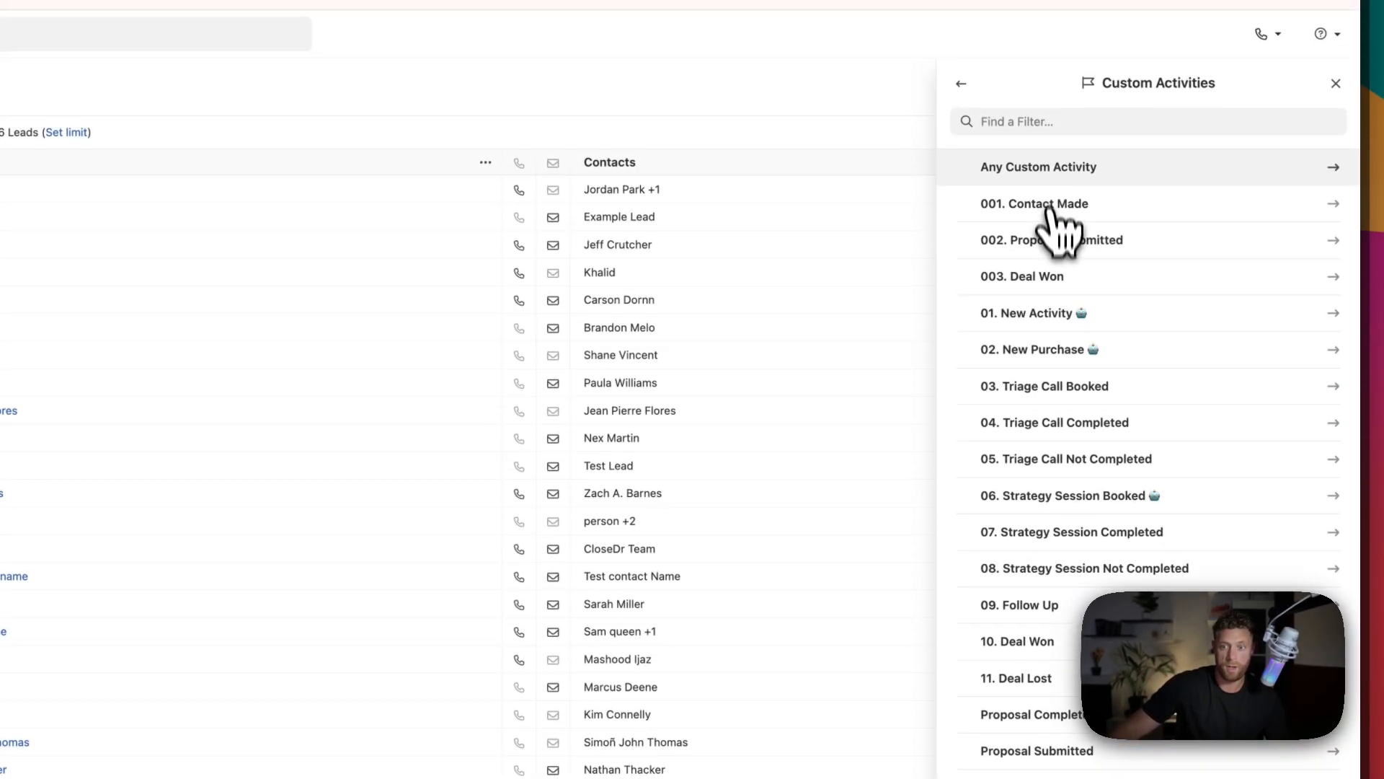
left_click(1053, 165)
left_click(1002, 139)
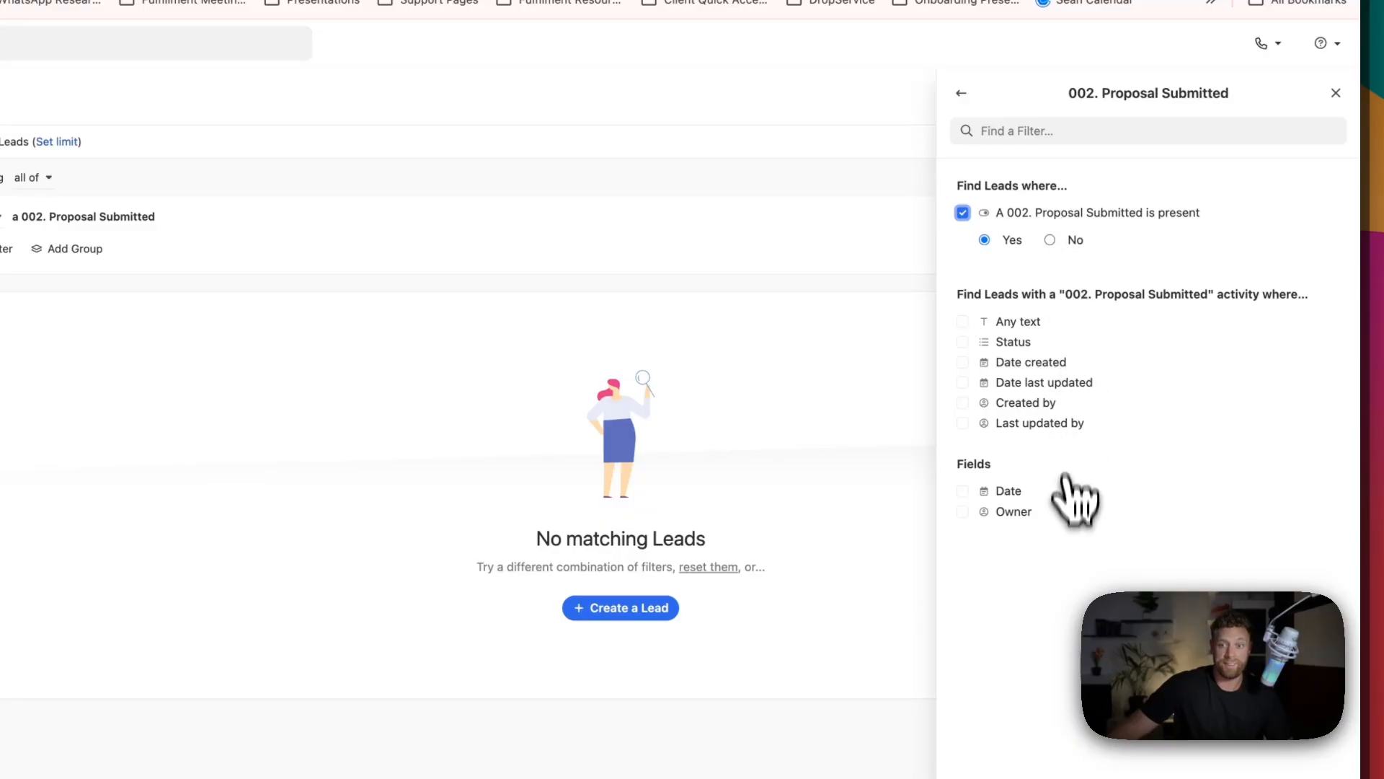
left_click(1324, 737)
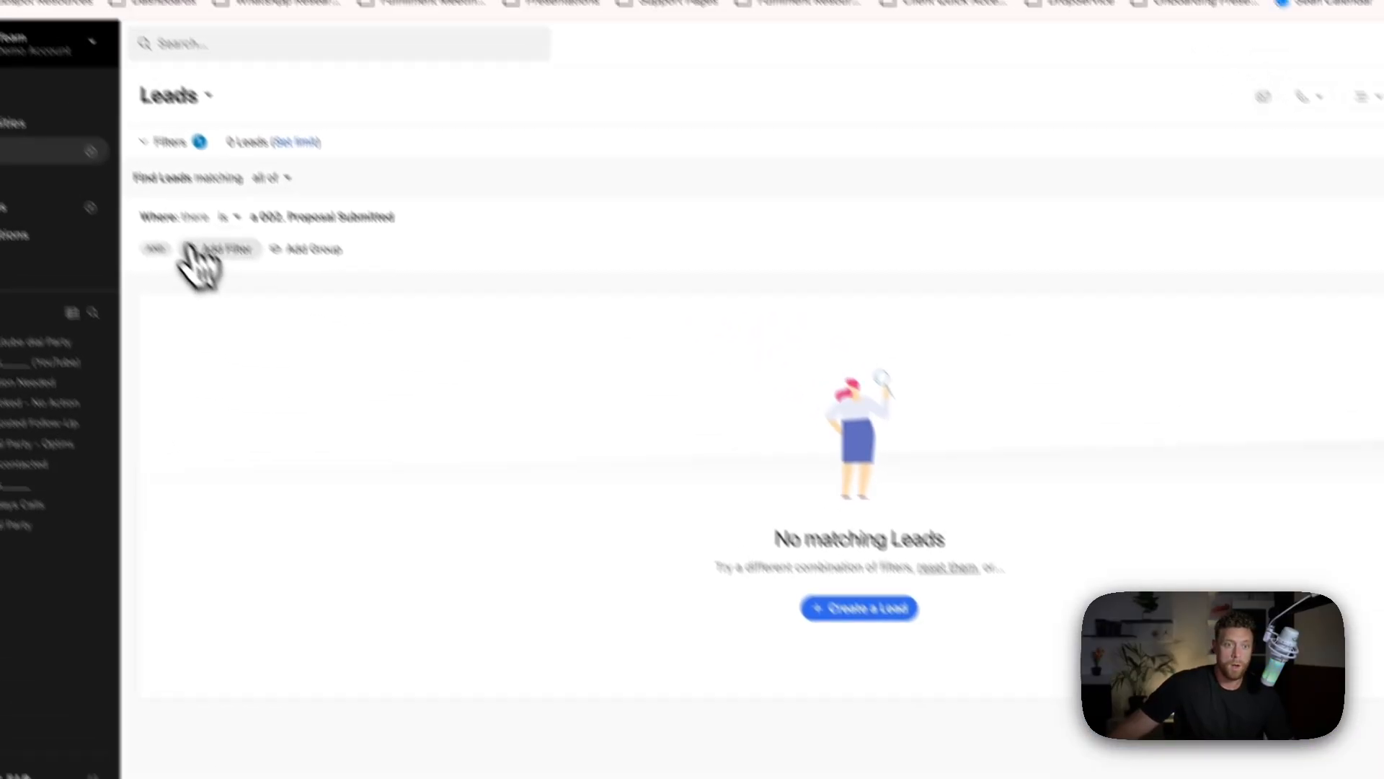
Add a filter for leads where the 10. Deal Won custom activity is not present.
left_click(194, 249)
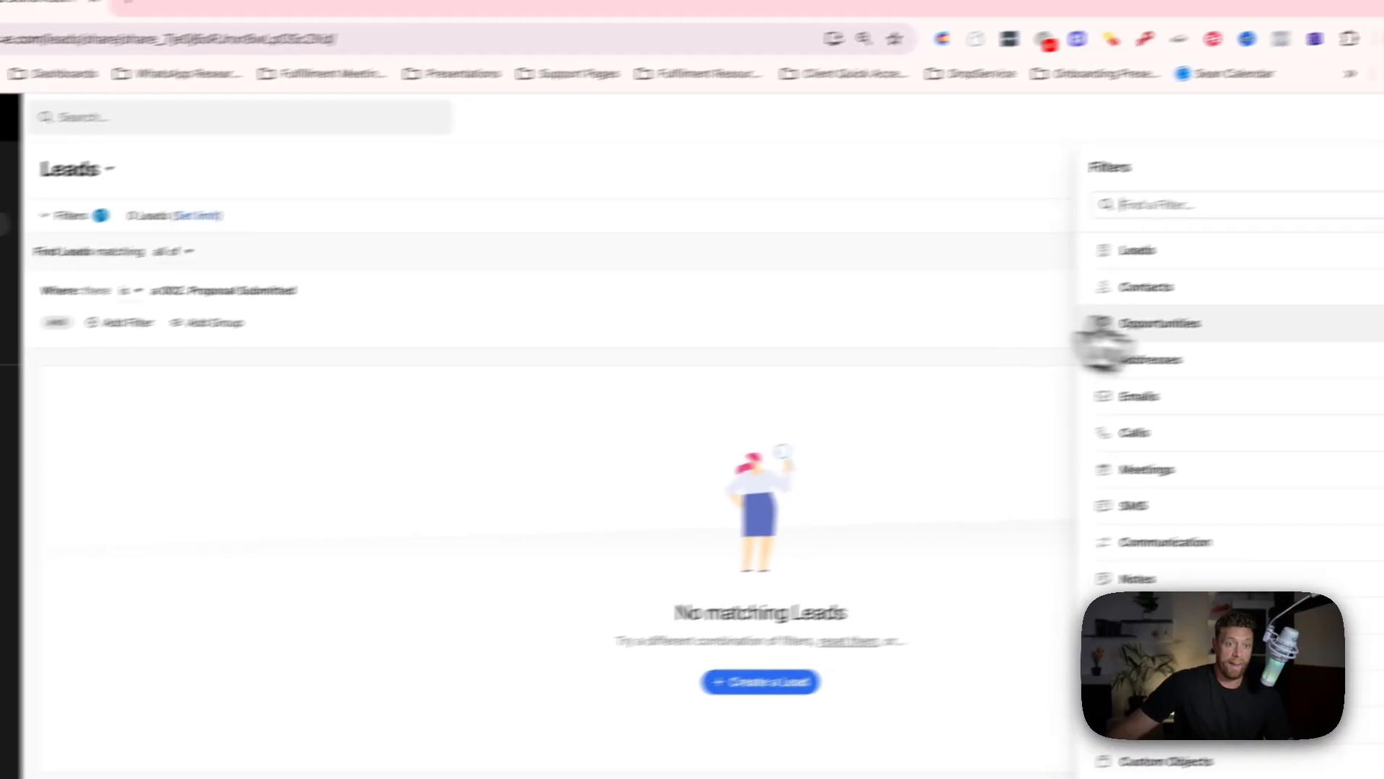
left_click(1283, 689)
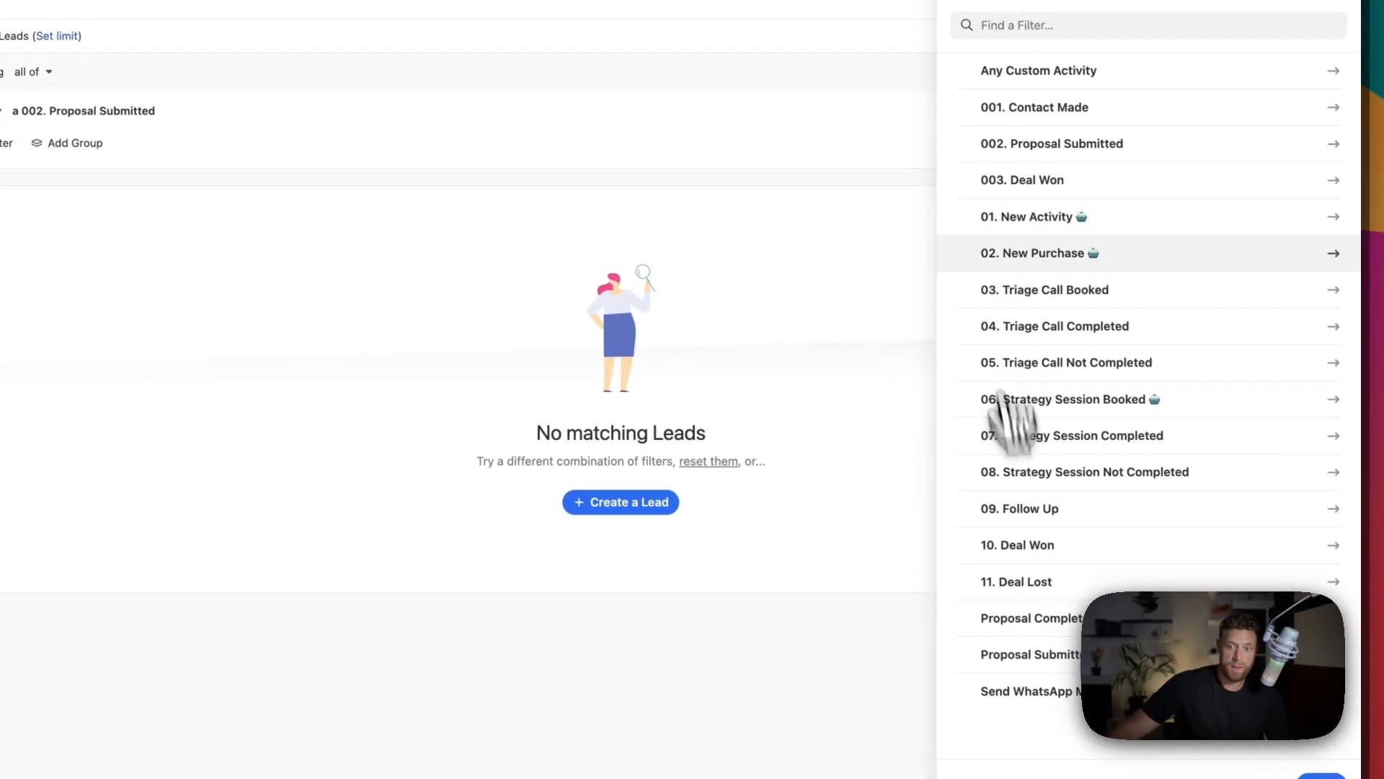
left_click(1031, 546)
left_click(999, 108)
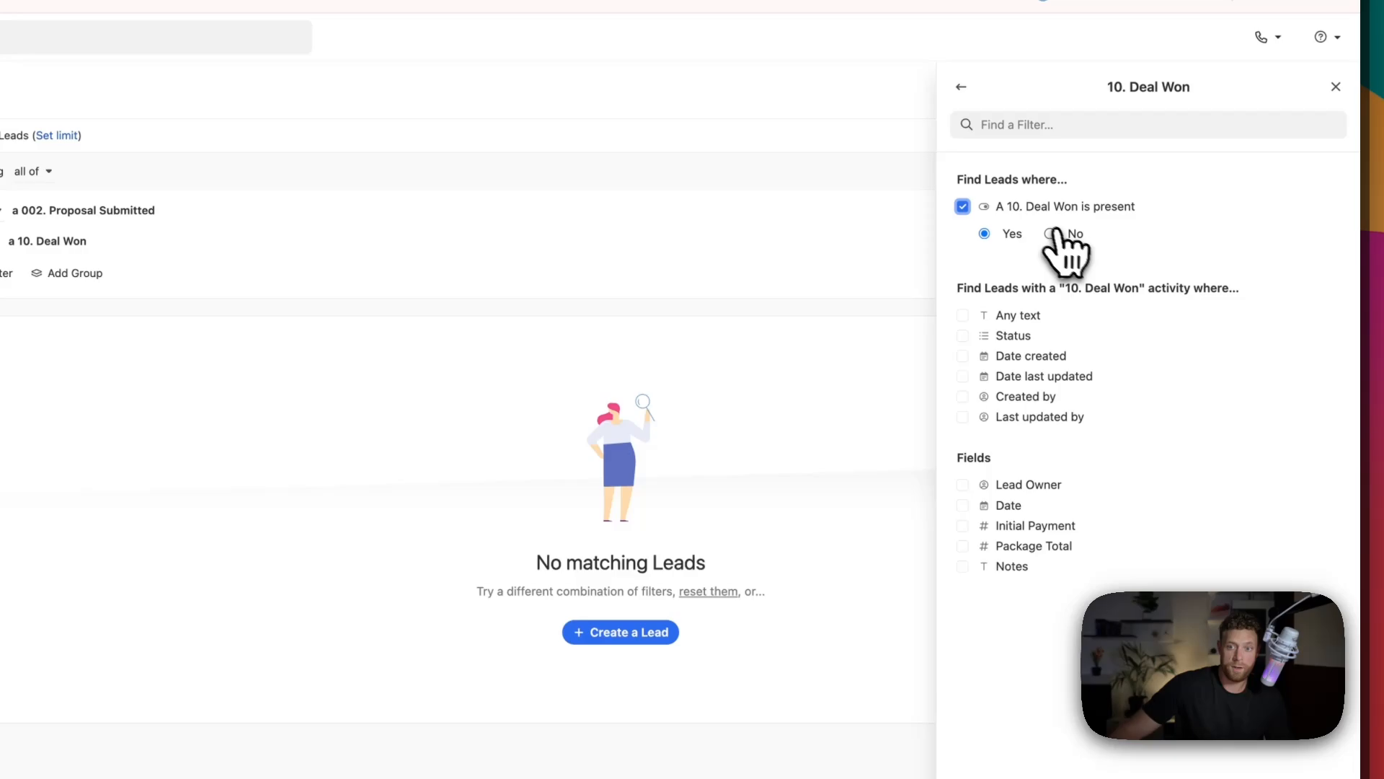
left_click(1053, 233)
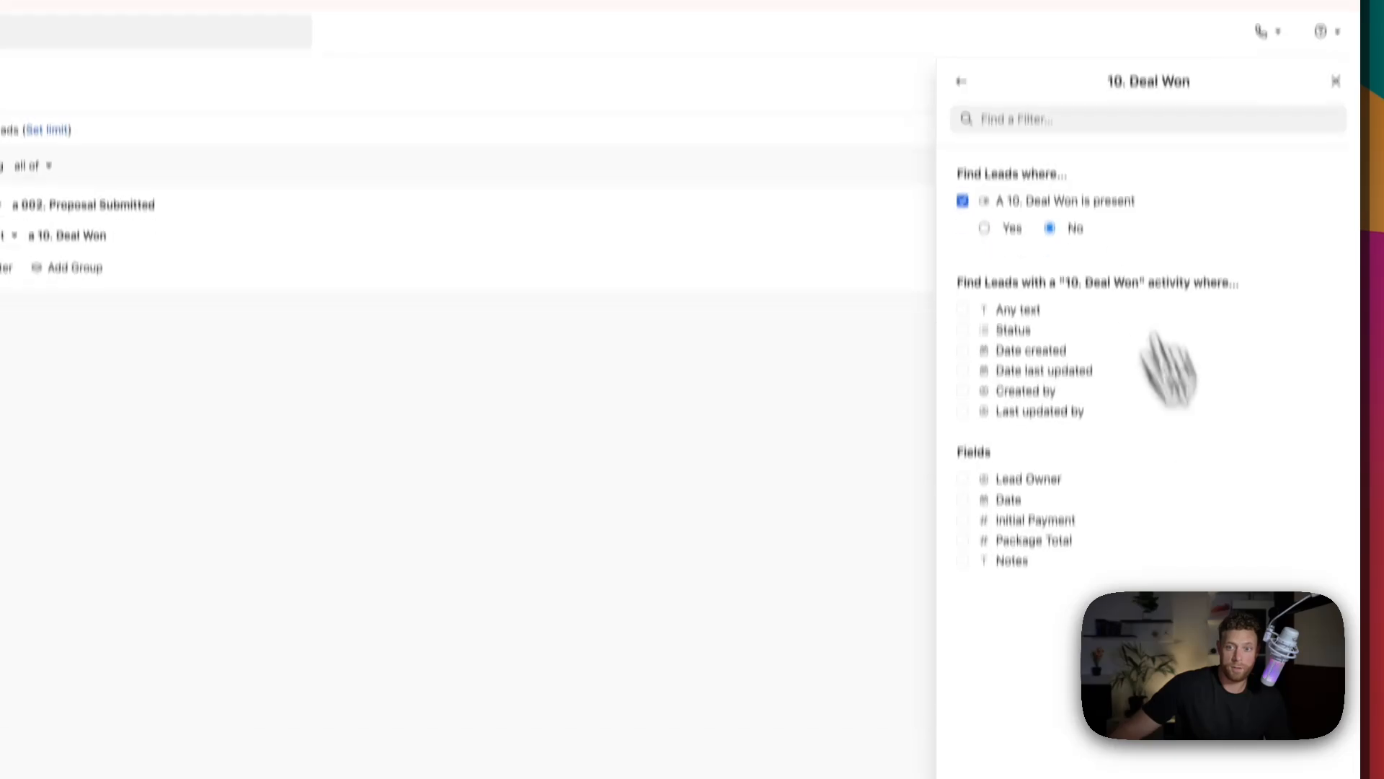
left_click(1333, 727)
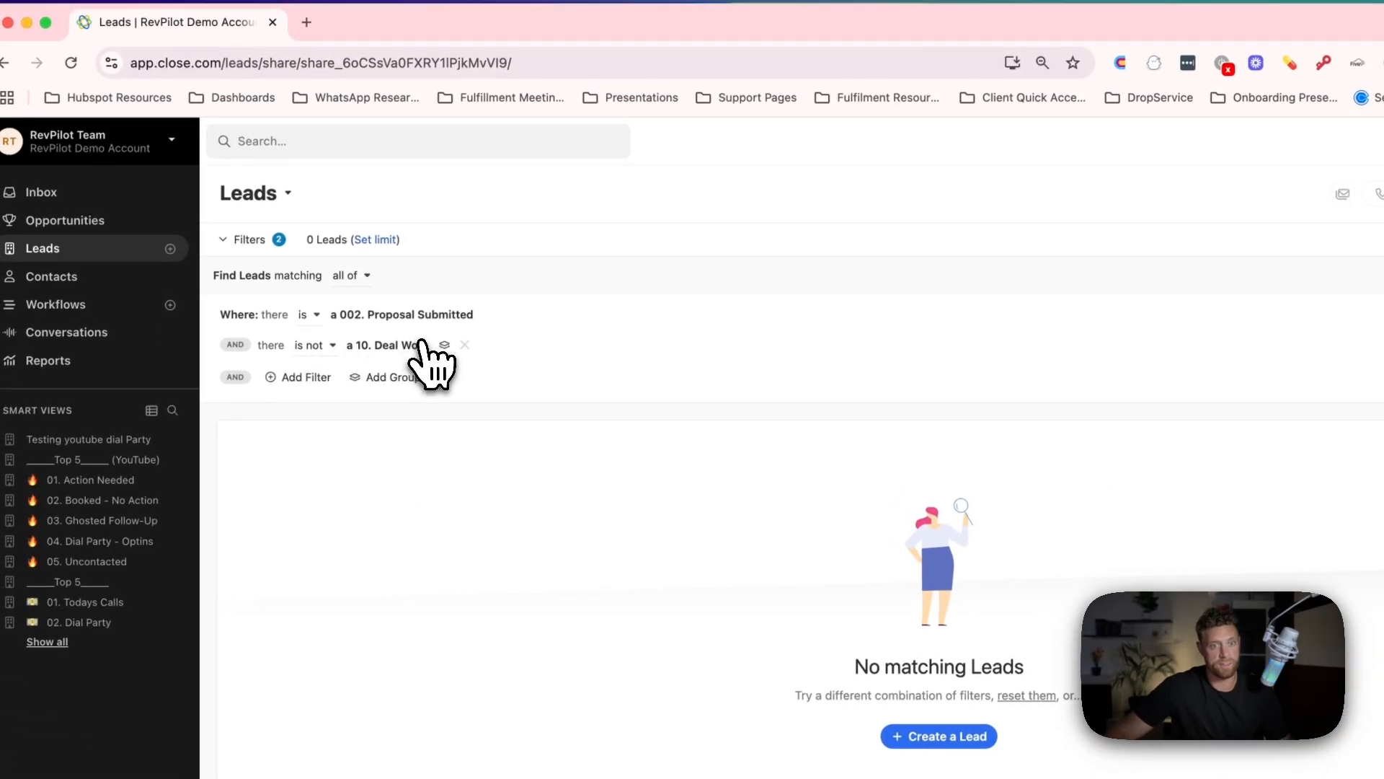
Try to nest the 002. Proposal Submitted condition in a filter group, and remove that group.
left_click(291, 379)
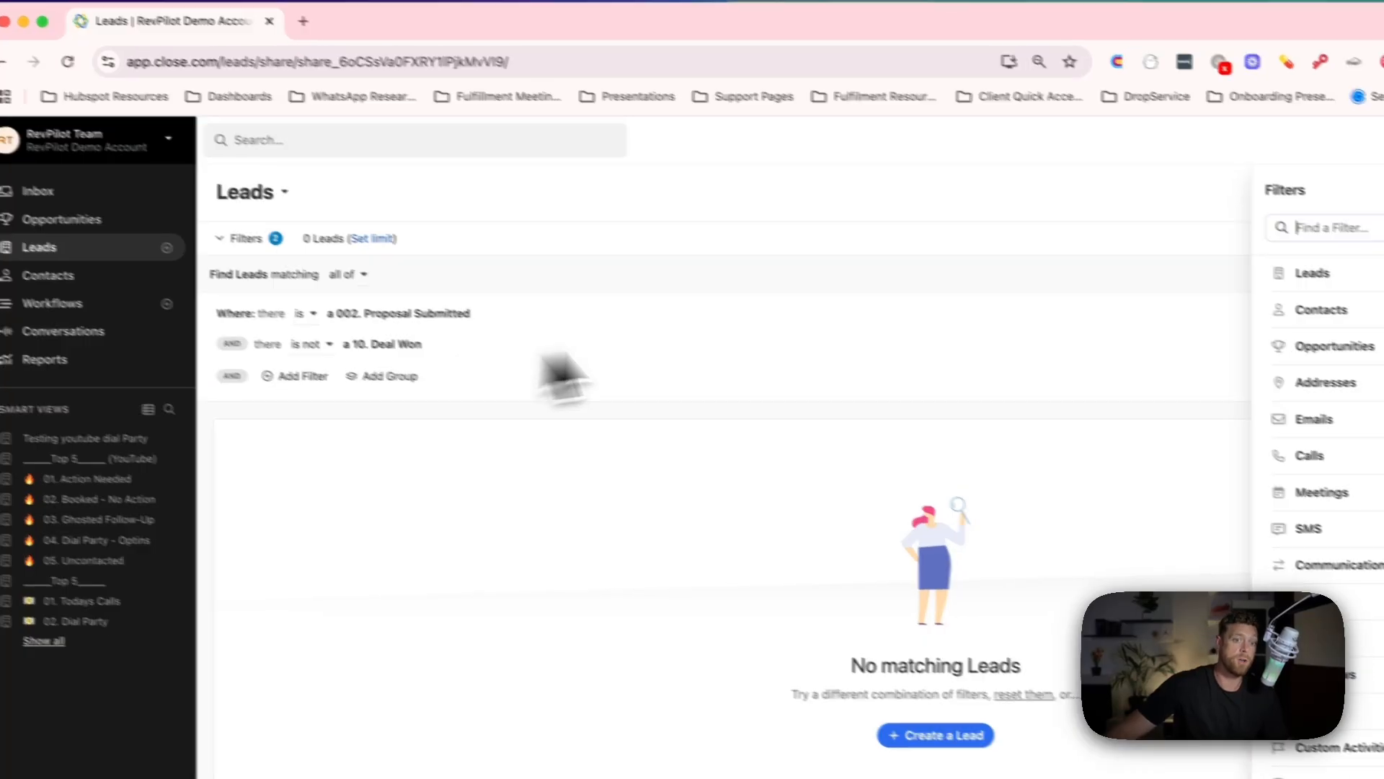
left_click(483, 281)
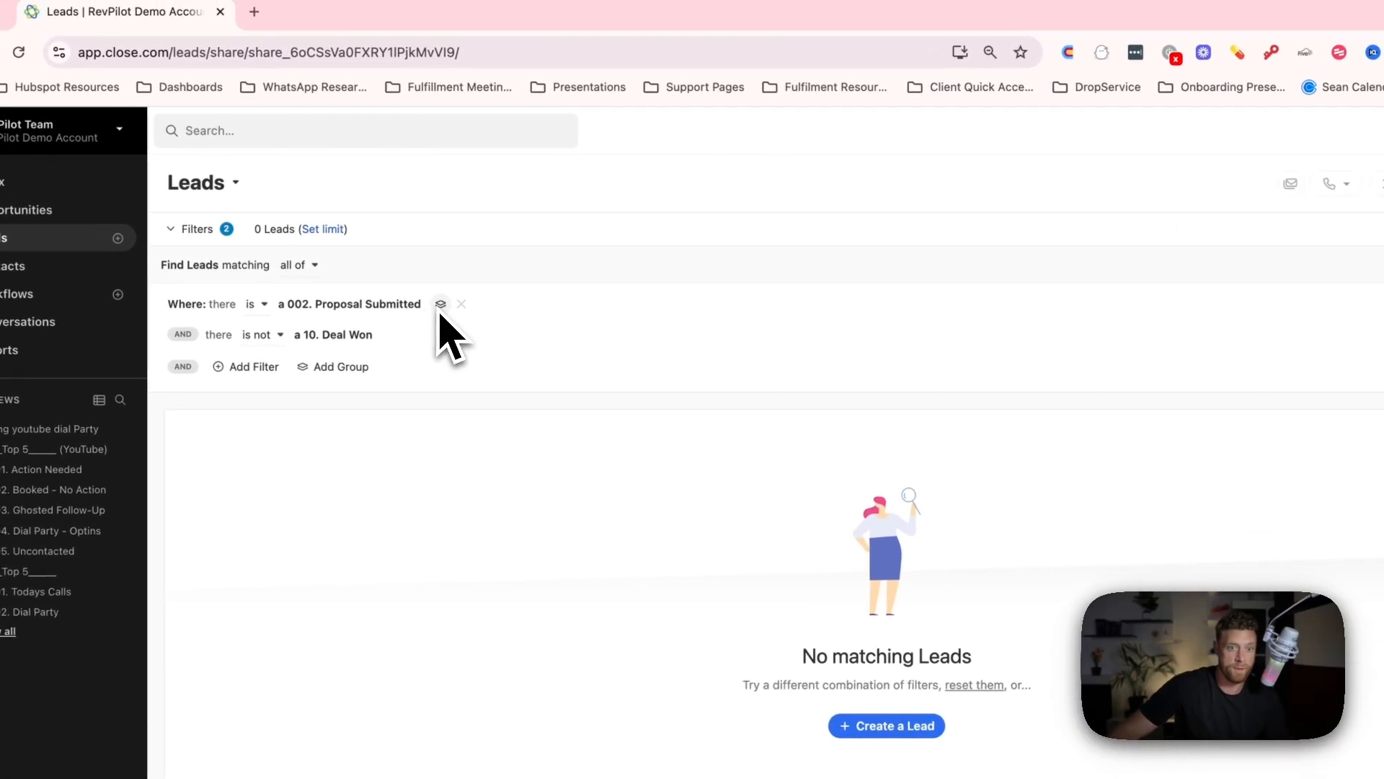
left_click(439, 304)
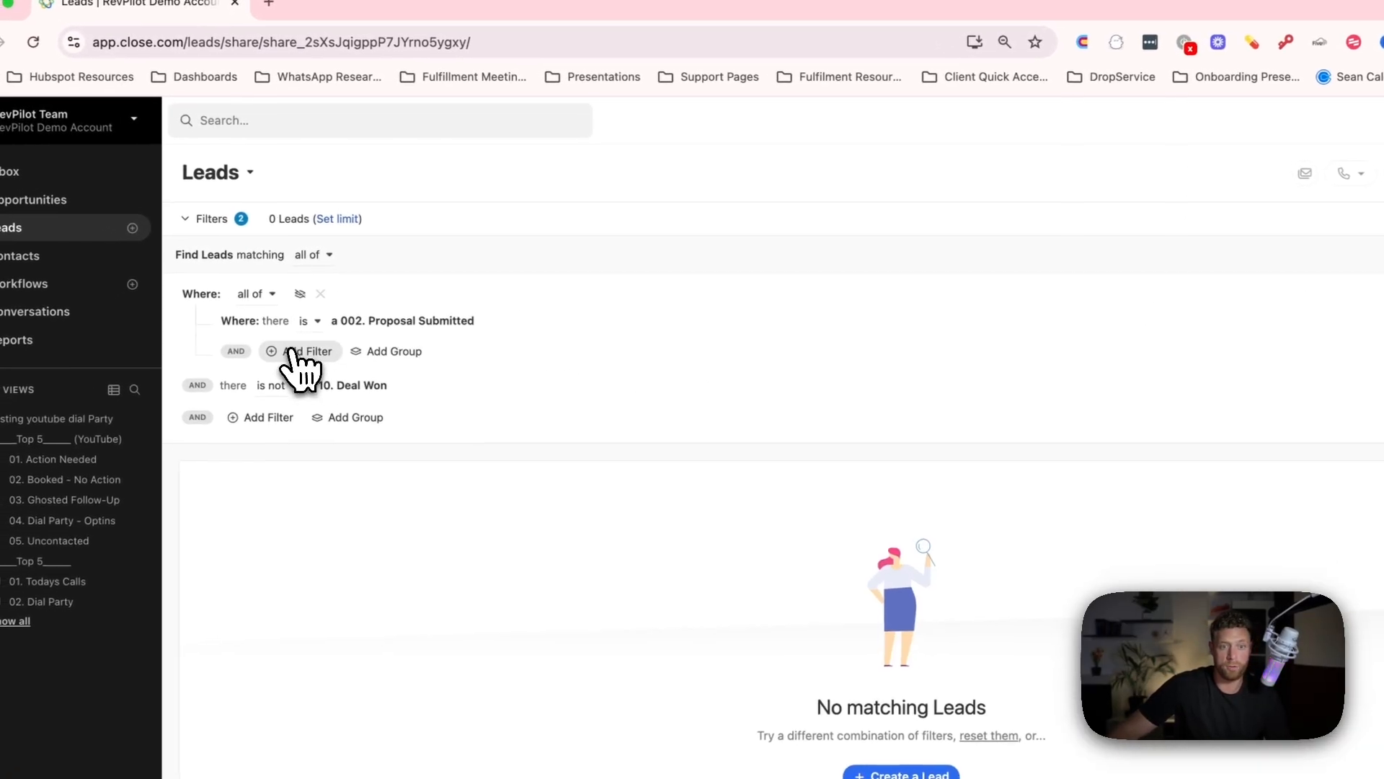
left_click(287, 361)
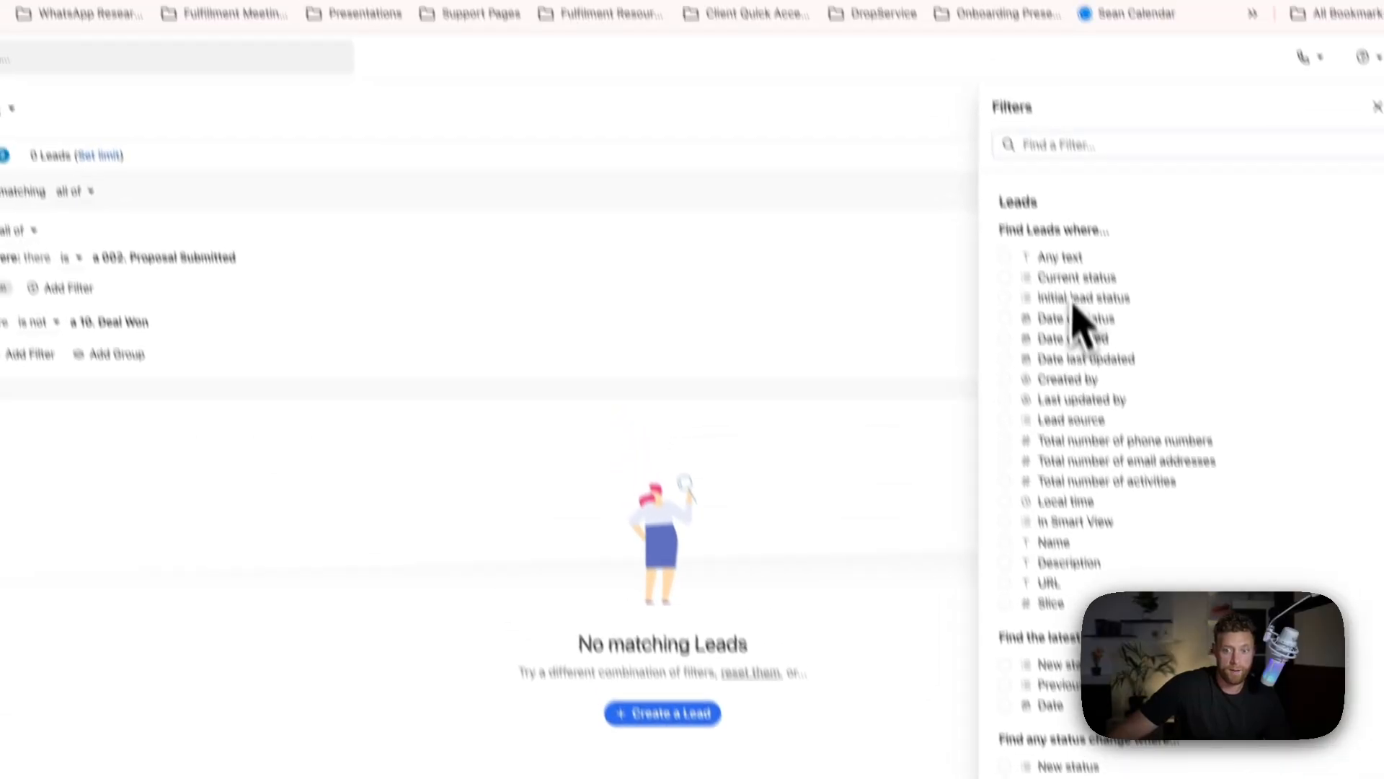
left_click(328, 98)
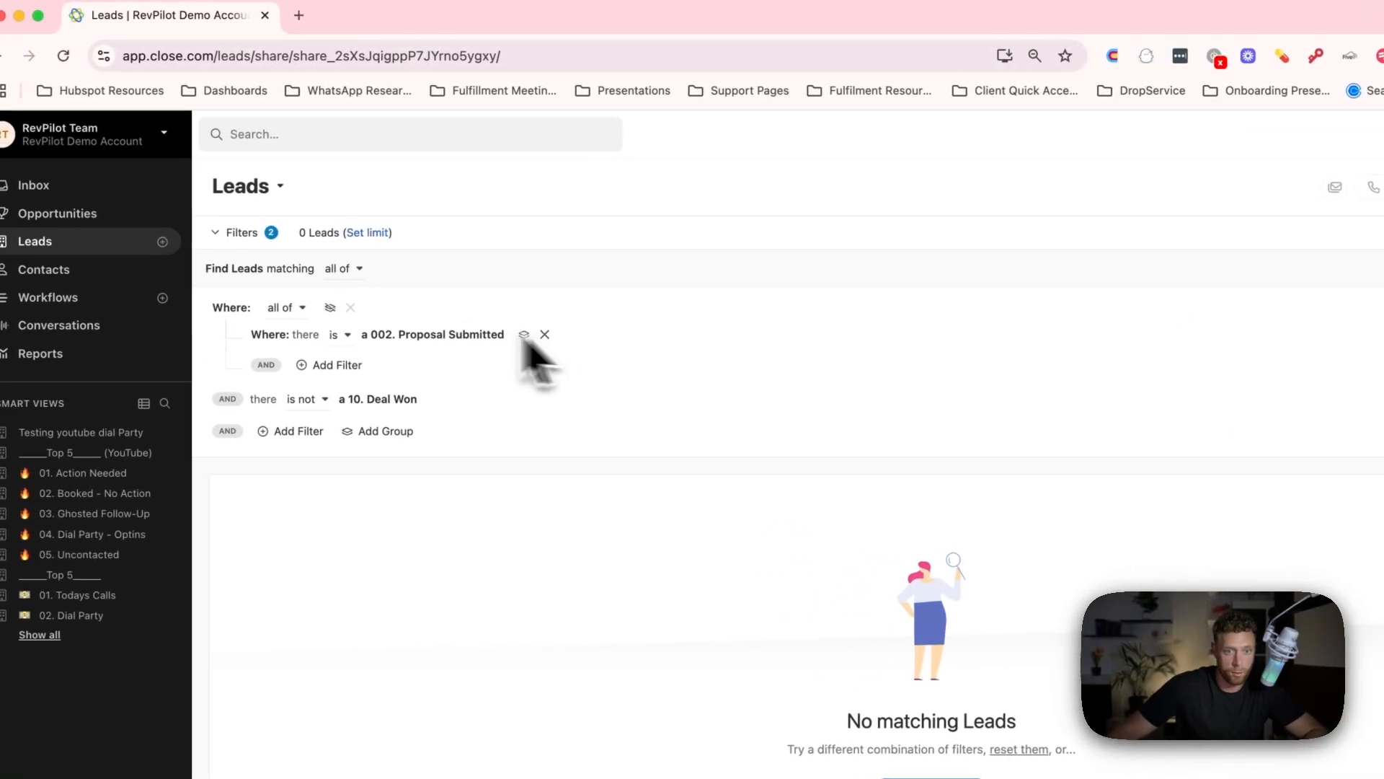
left_click(347, 307)
Add a custom activity filter requiring a 002. Proposal Submitted to be present on the lead.
left_click(274, 342)
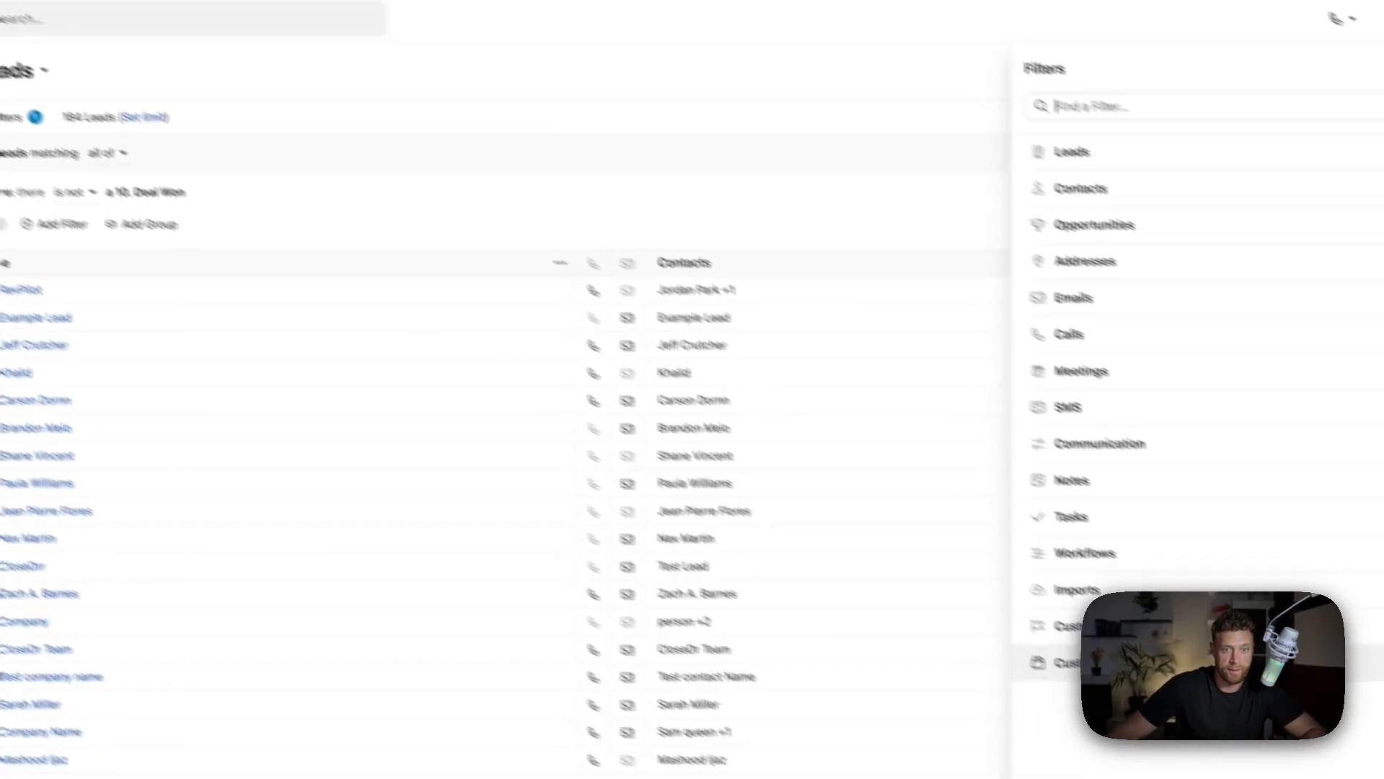
left_click(1067, 625)
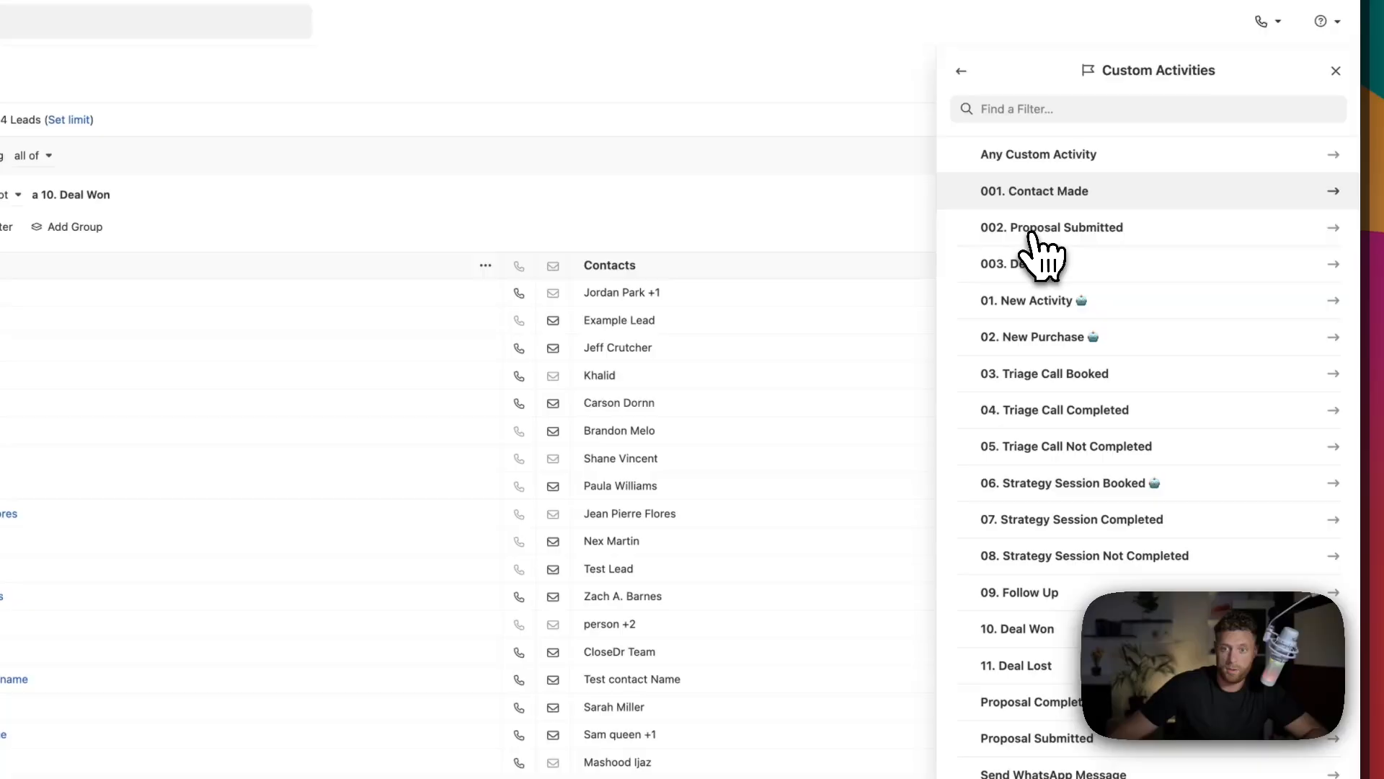
left_click(1031, 229)
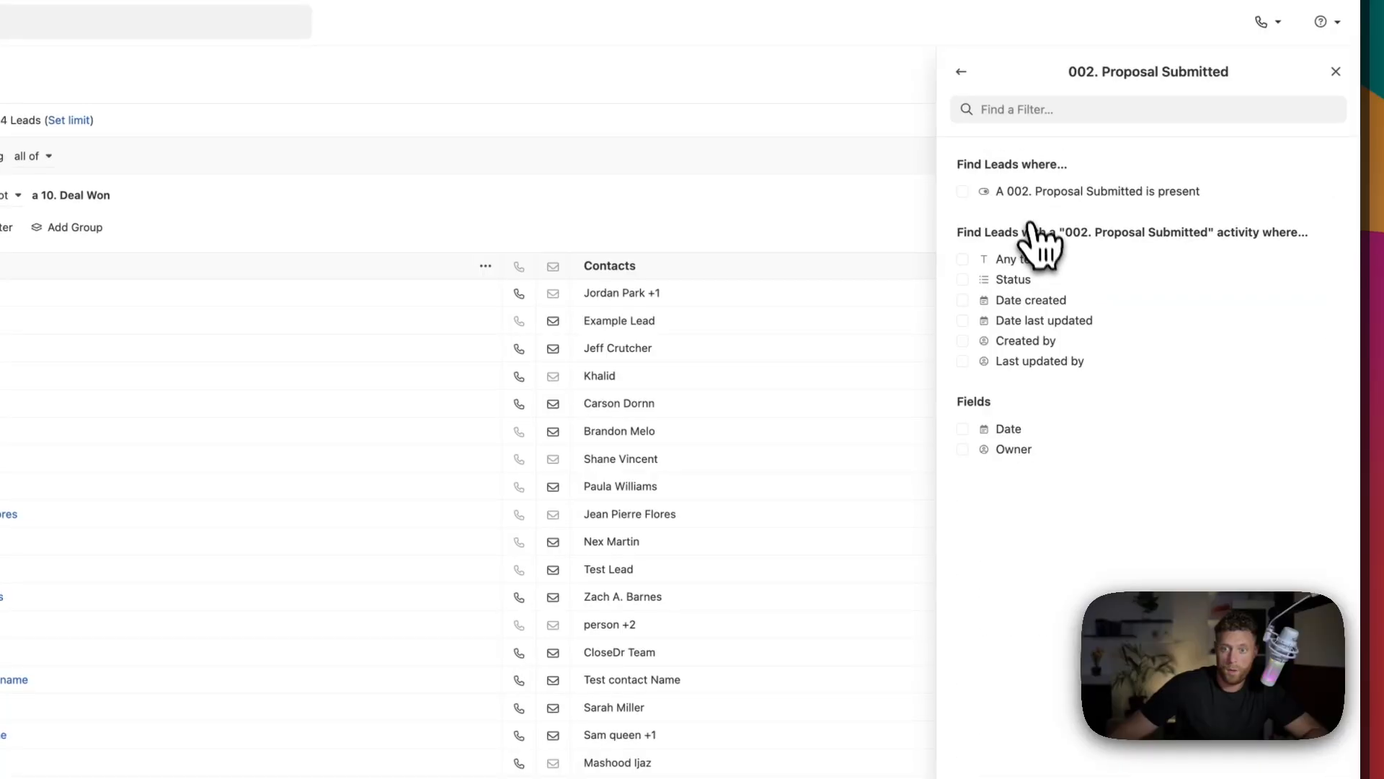
left_click(1032, 193)
Restrict the 002. Proposal Submitted filter to a Date that is not within the last 24 hours, and finish the filter.
left_click(1005, 467)
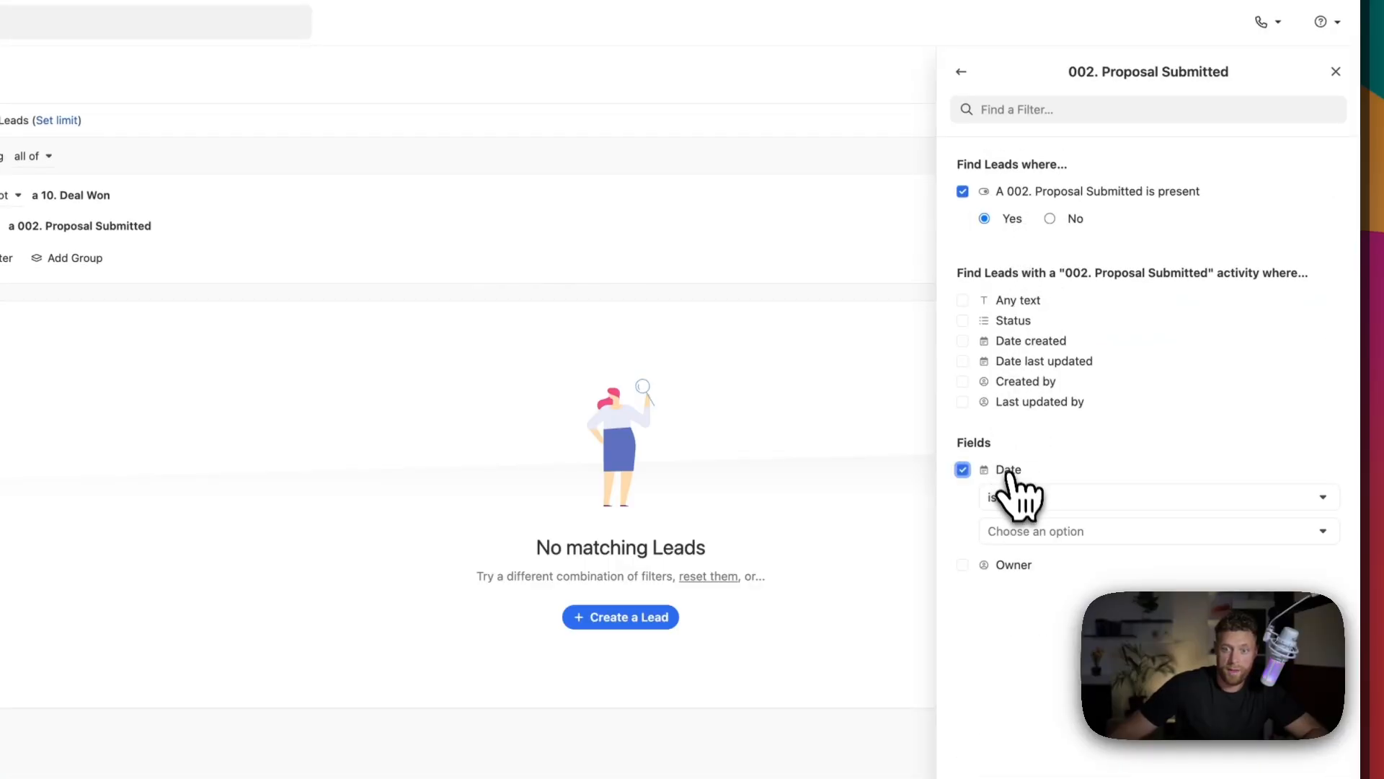
left_click(1010, 496)
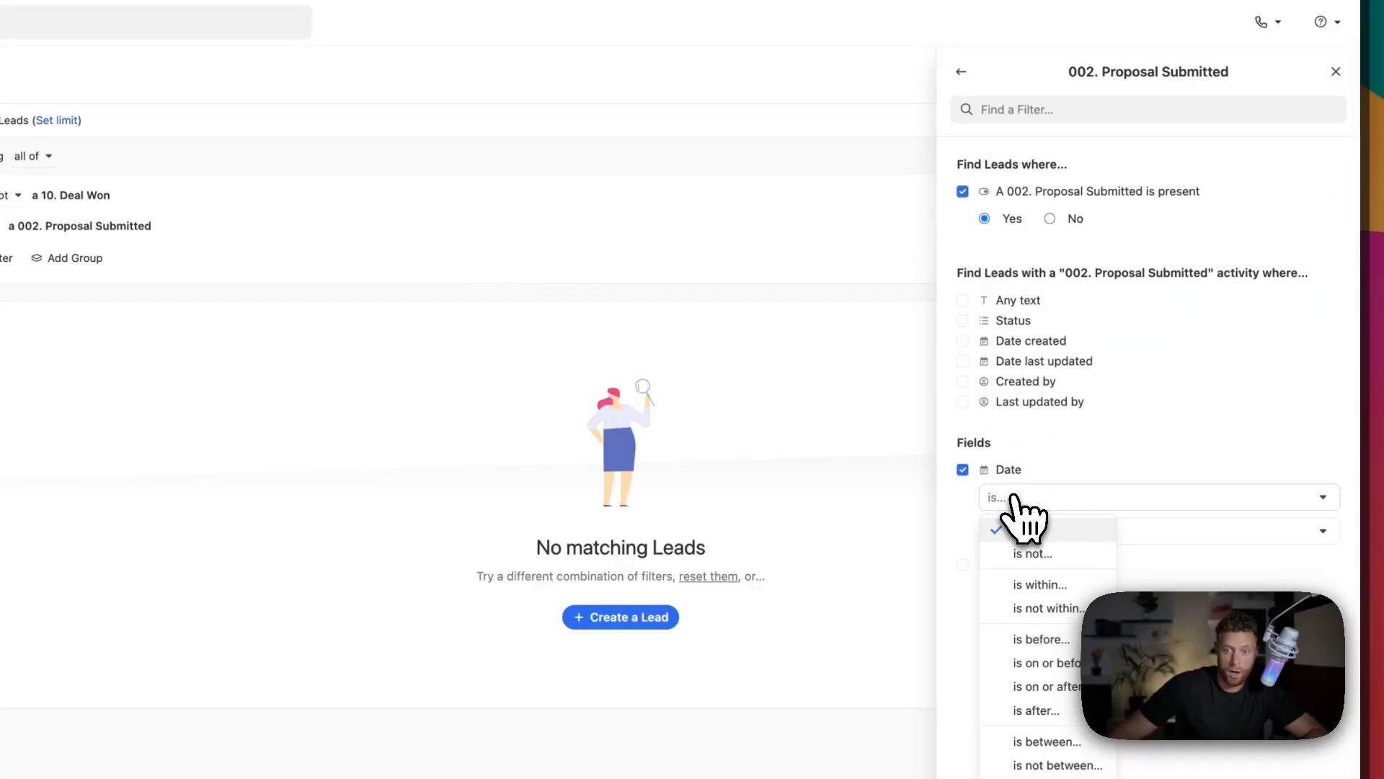
left_click(1038, 586)
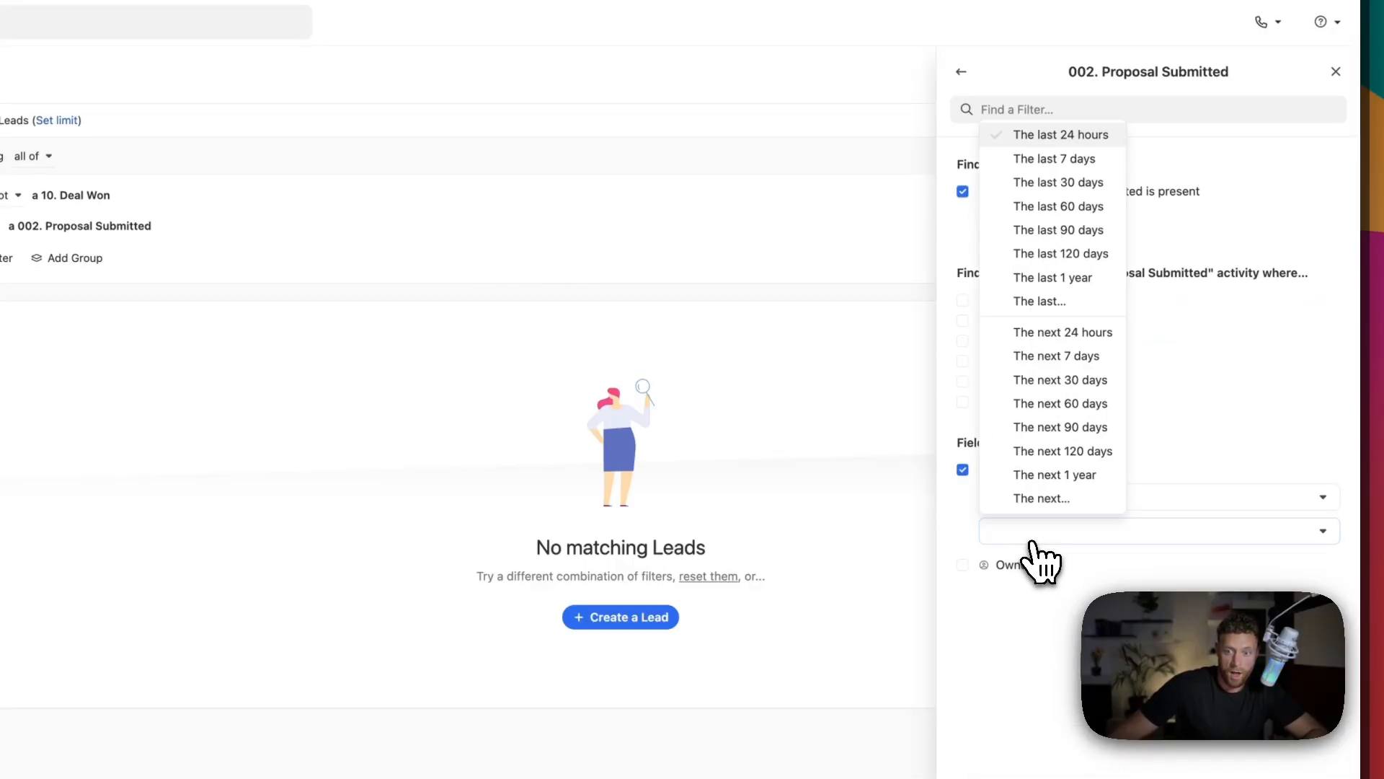
left_click(1074, 135)
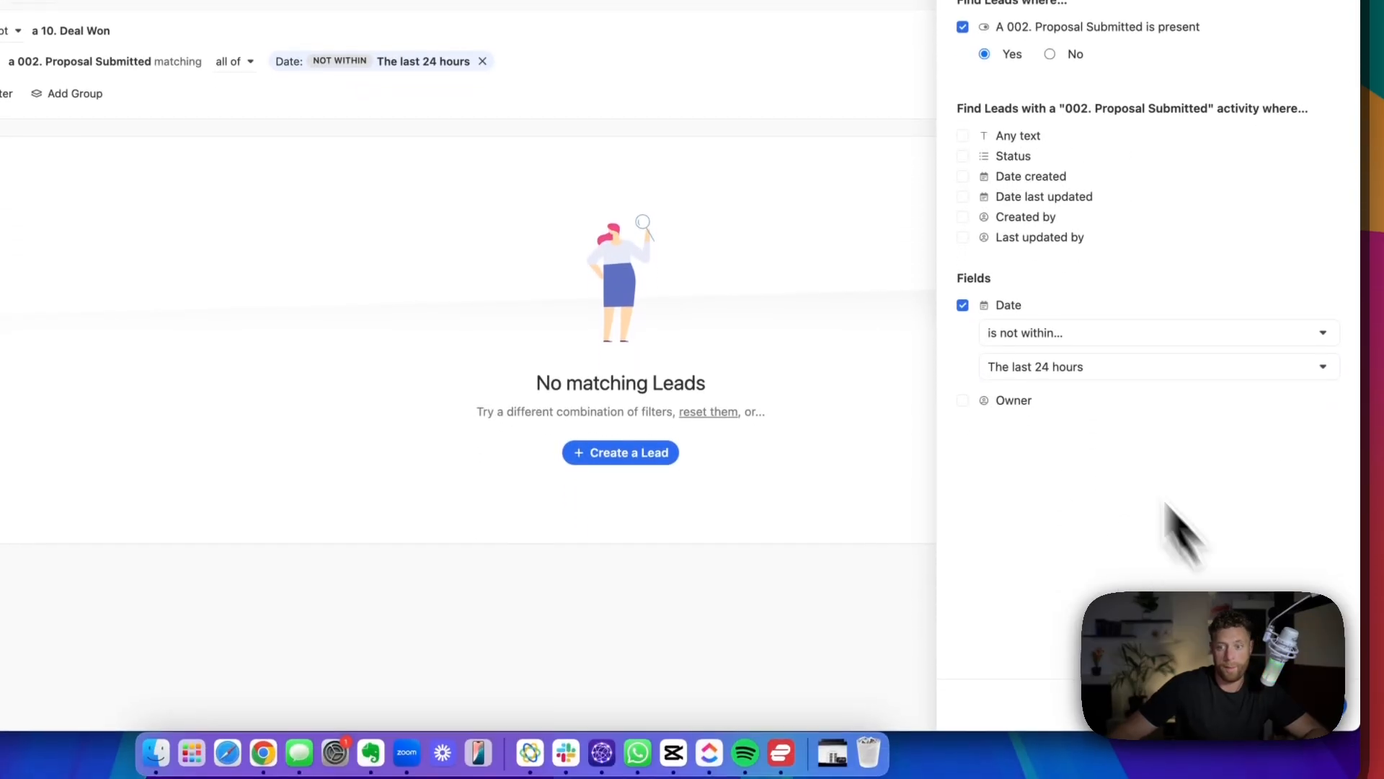
left_click(1054, 406)
left_click(1175, 532)
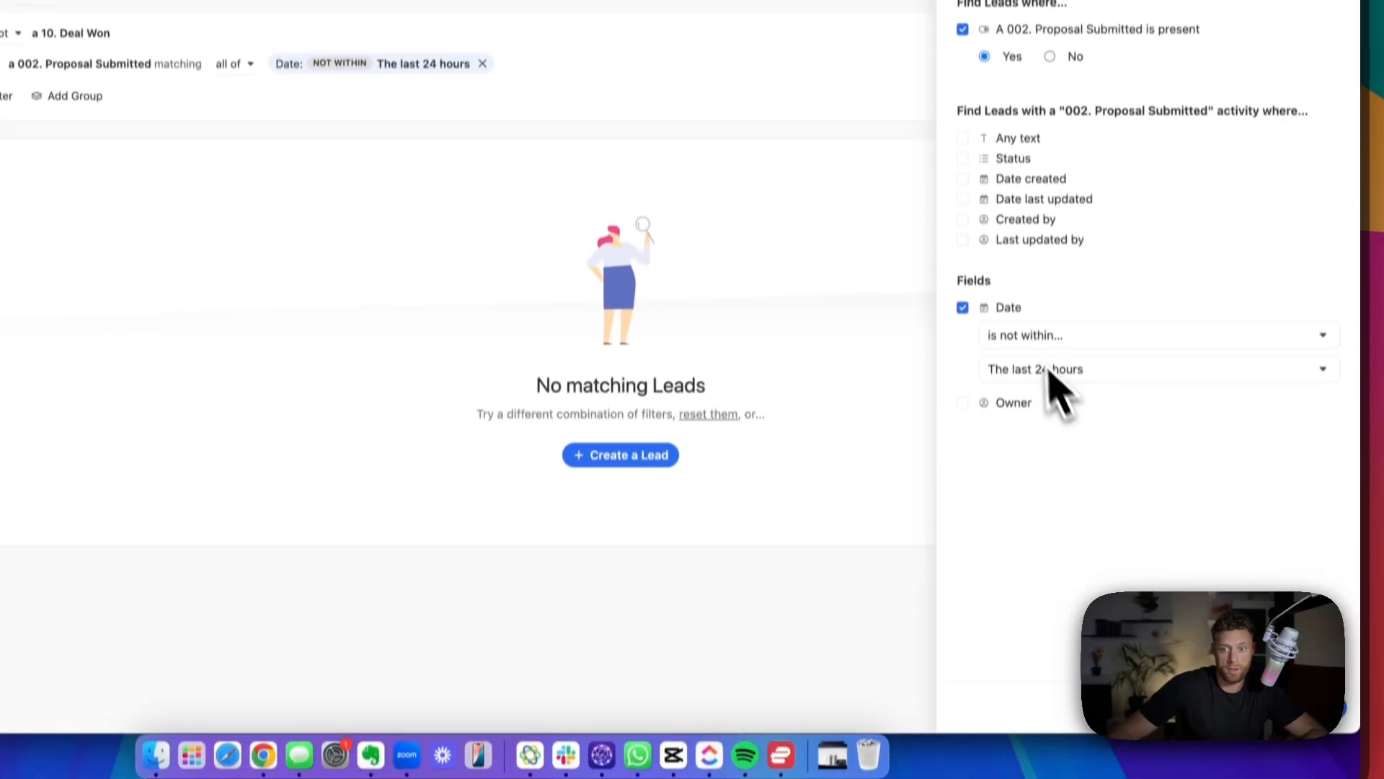
left_click(1041, 335)
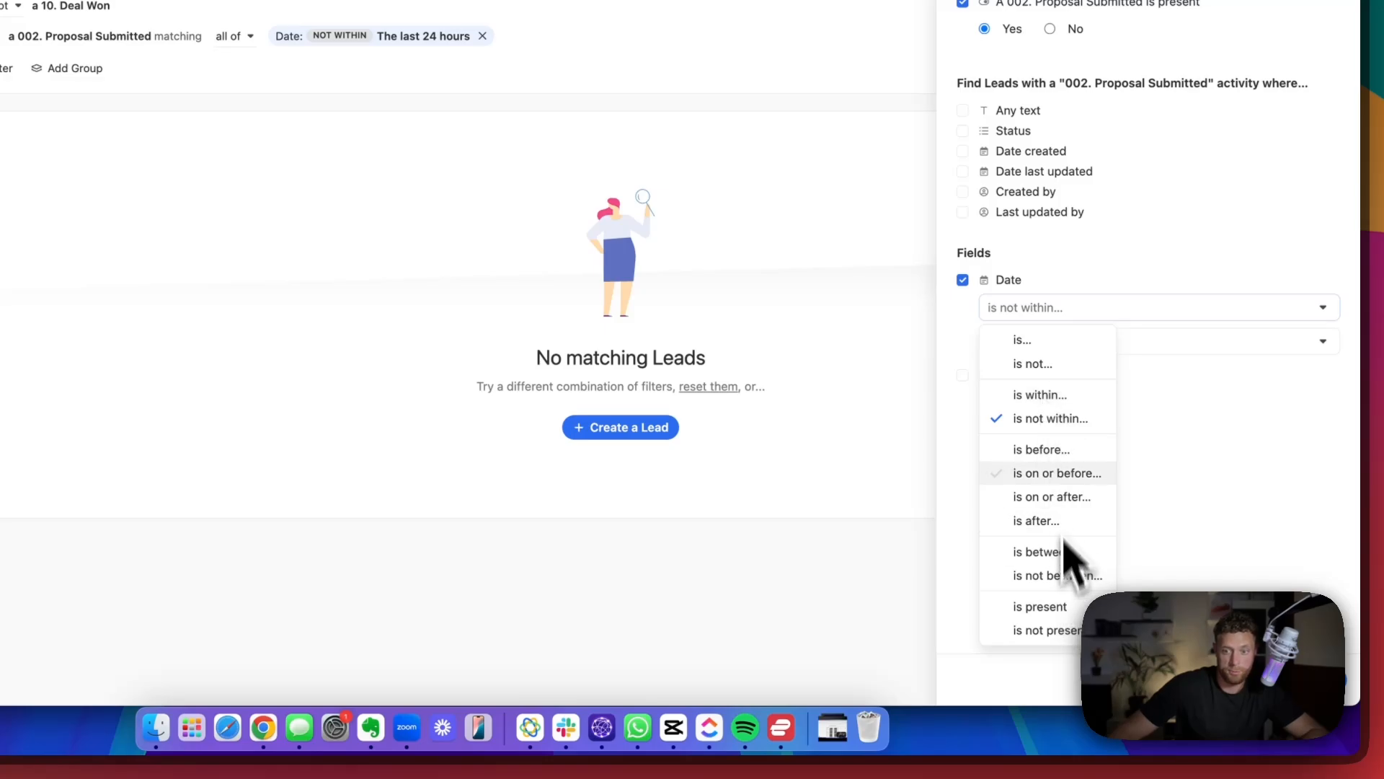
left_click(1234, 509)
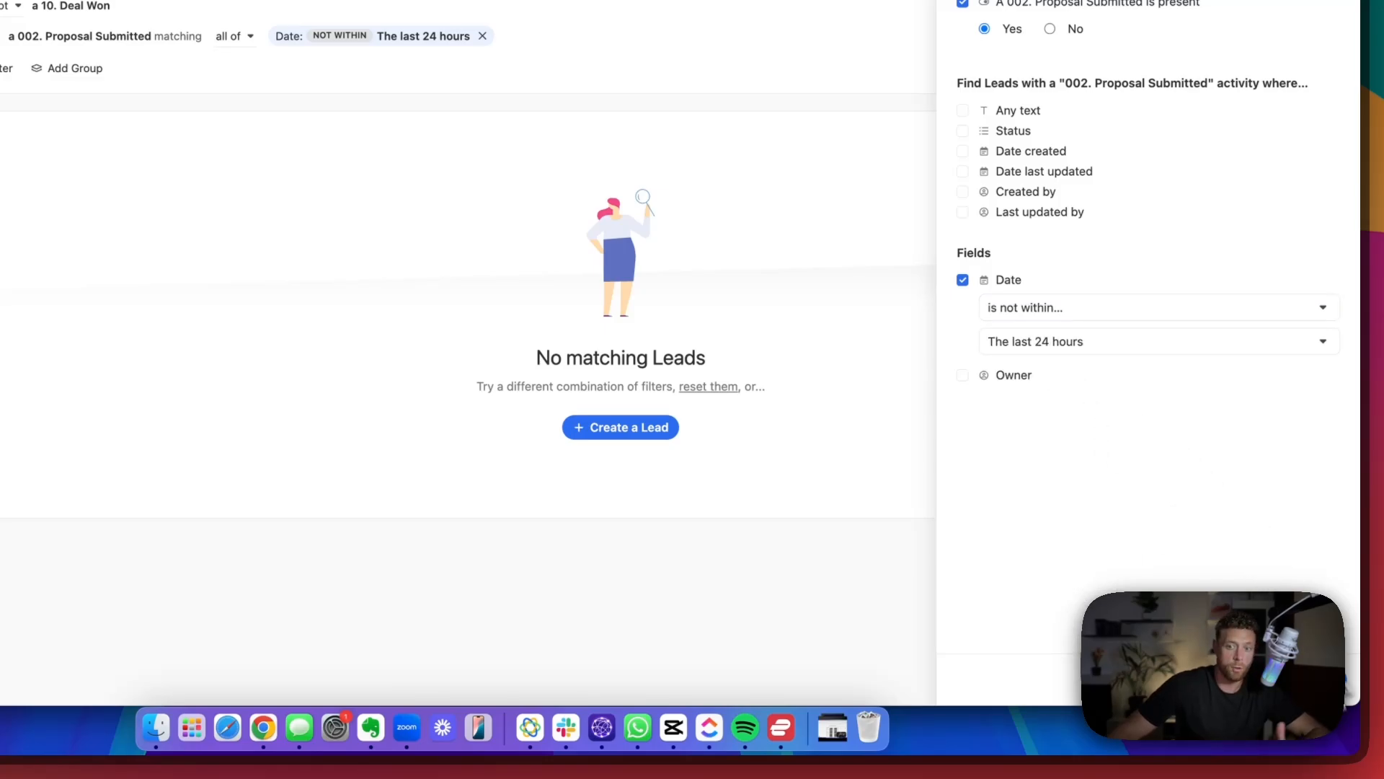
left_click(1328, 679)
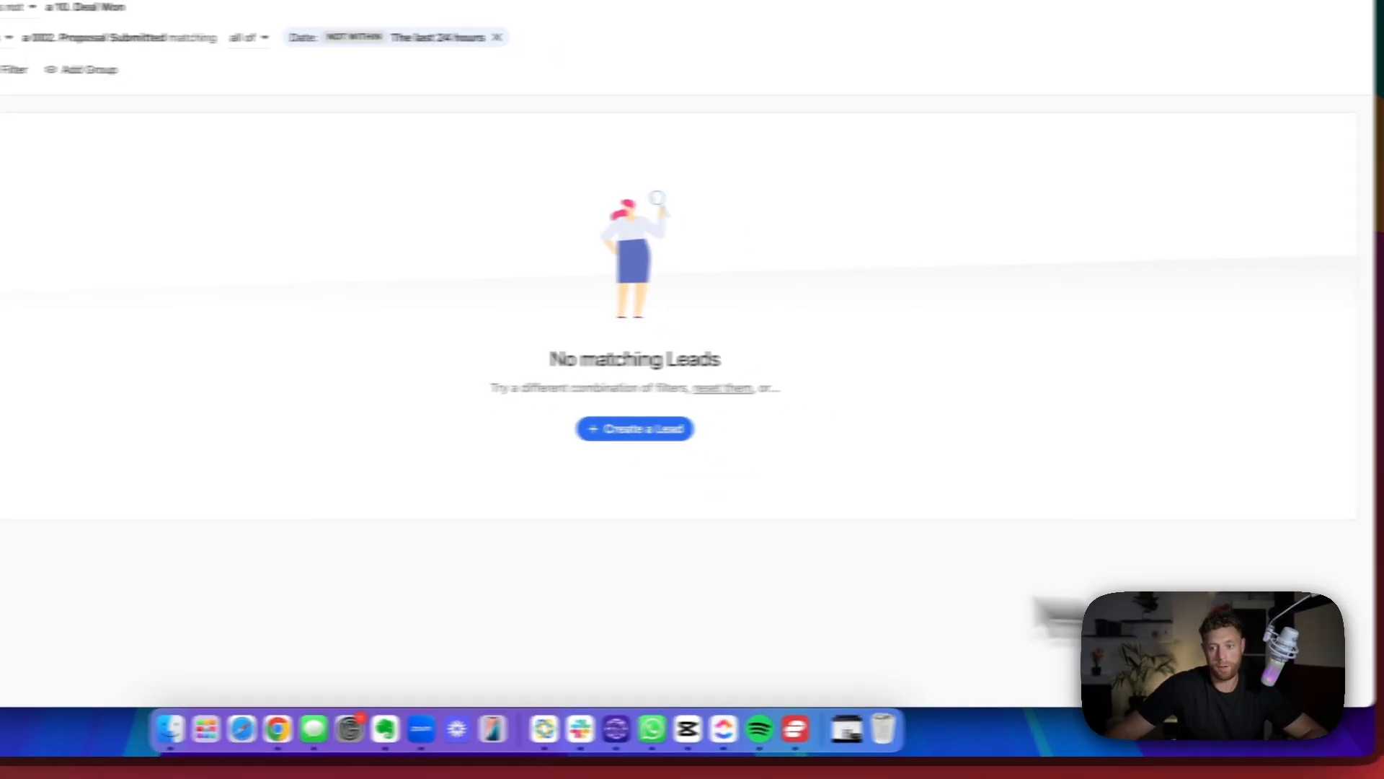
Open the Custom Activities settings and review the list of active activity types.
left_click(92, 667)
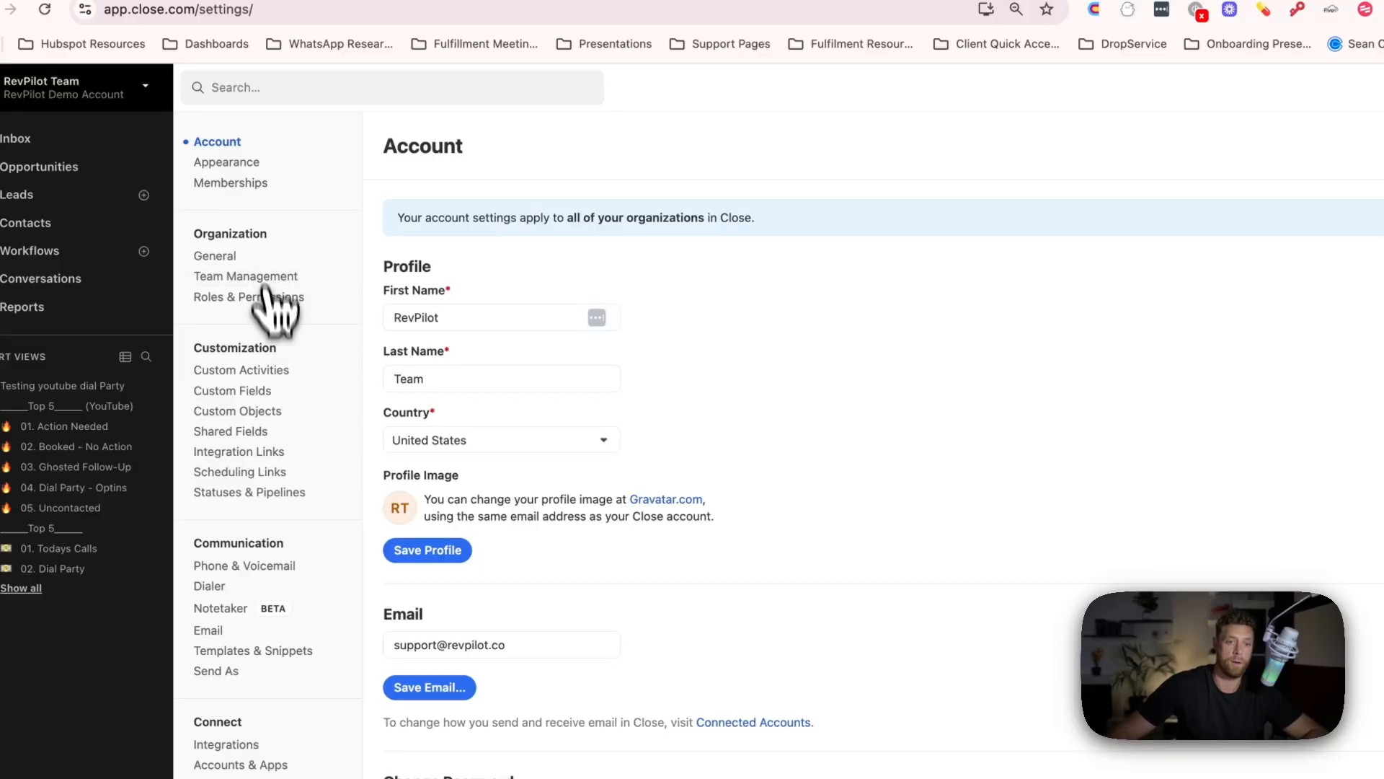
left_click(261, 370)
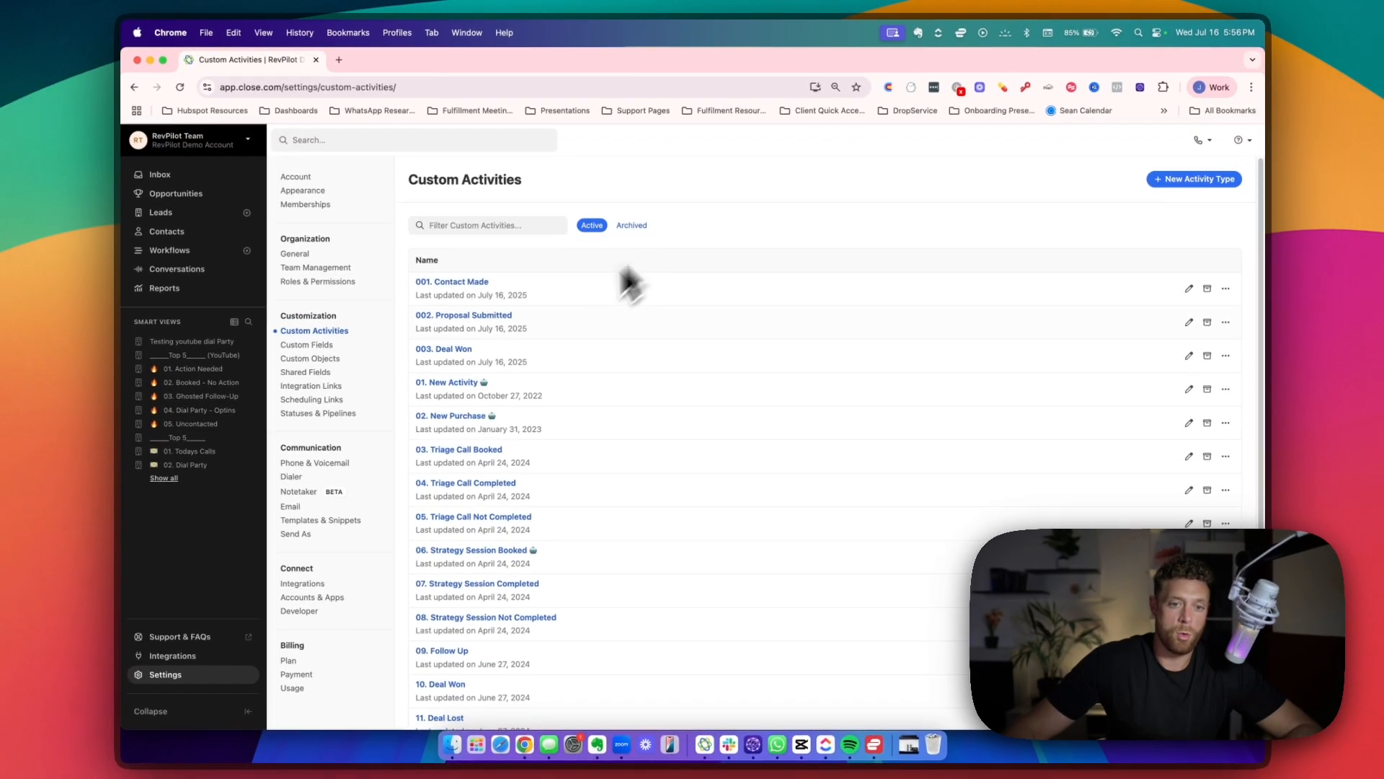
scroll(510, 361, "down", 3)
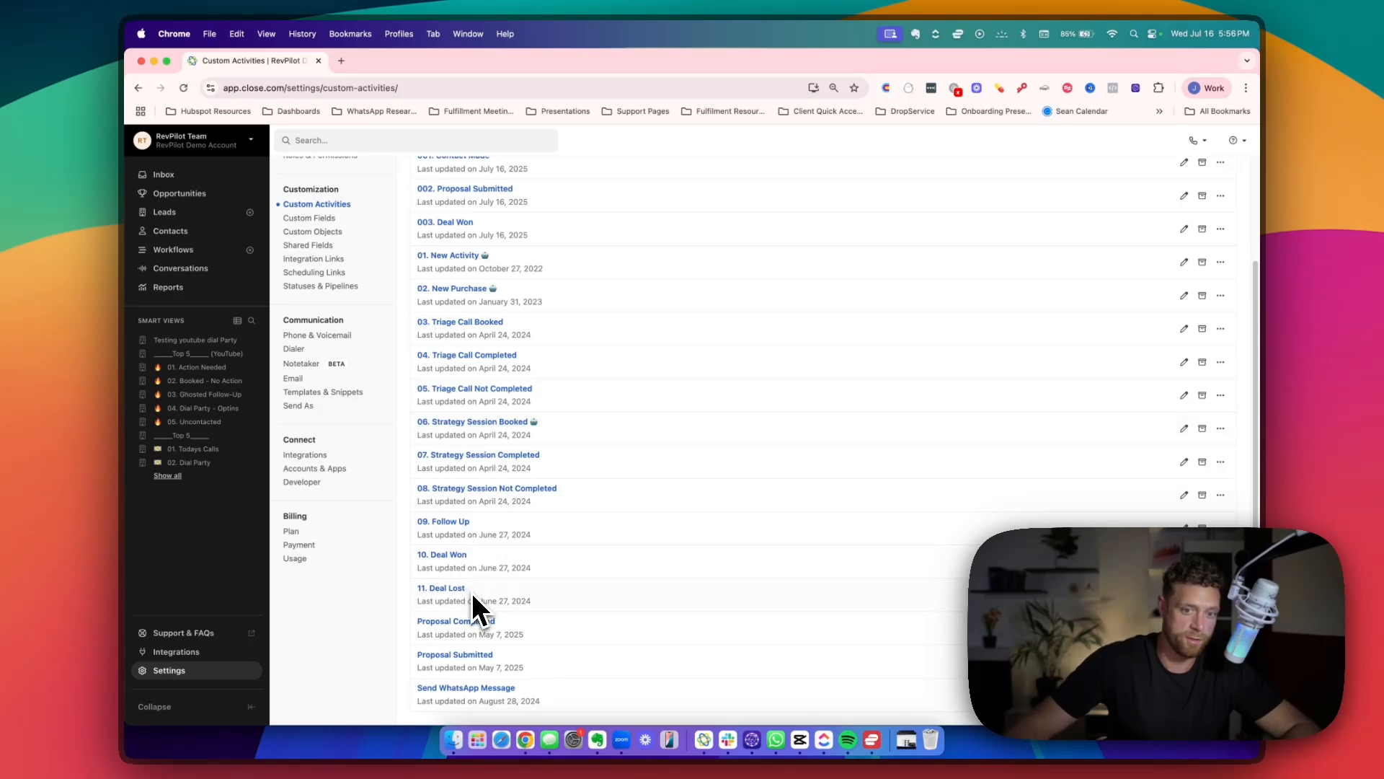
scroll(476, 222, "up", 3)
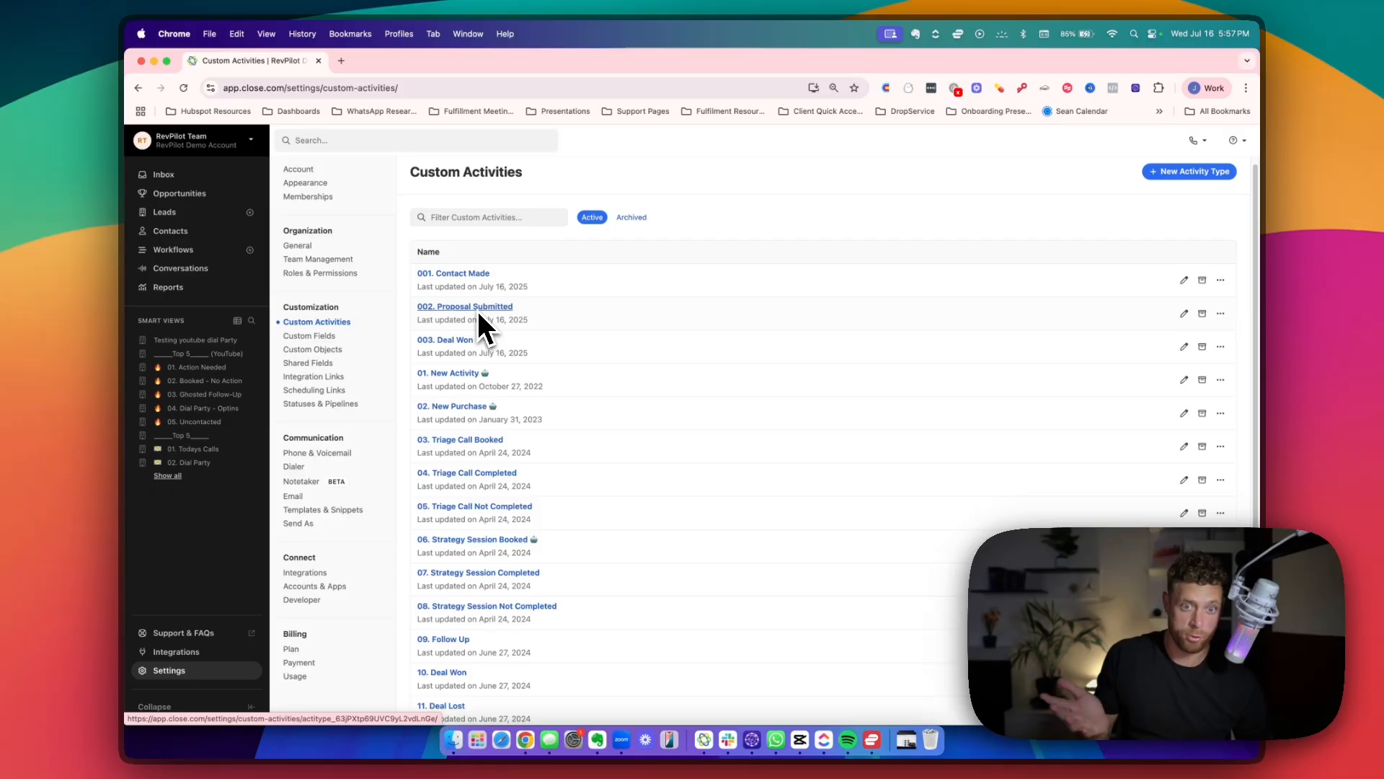
scroll(472, 295, "down", 3)
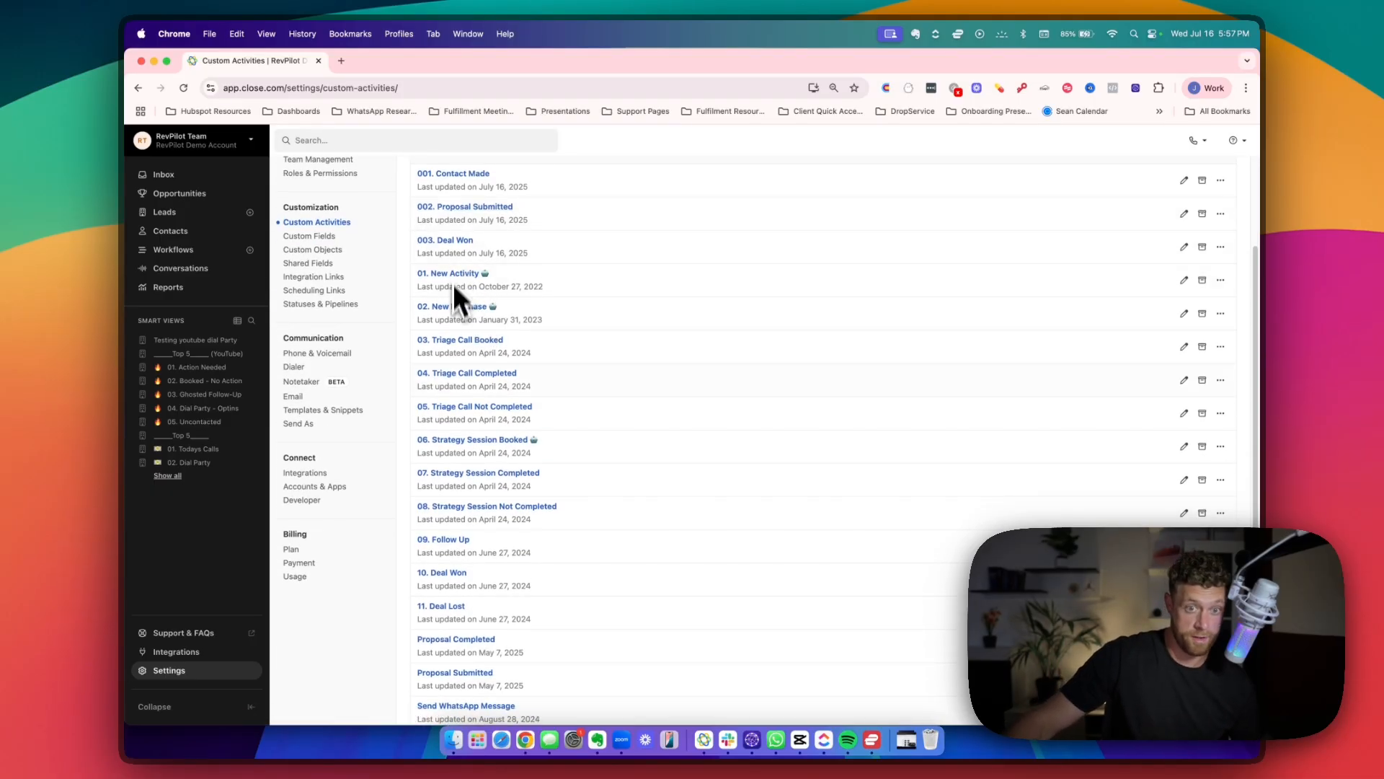
scroll(451, 627, "up", 3)
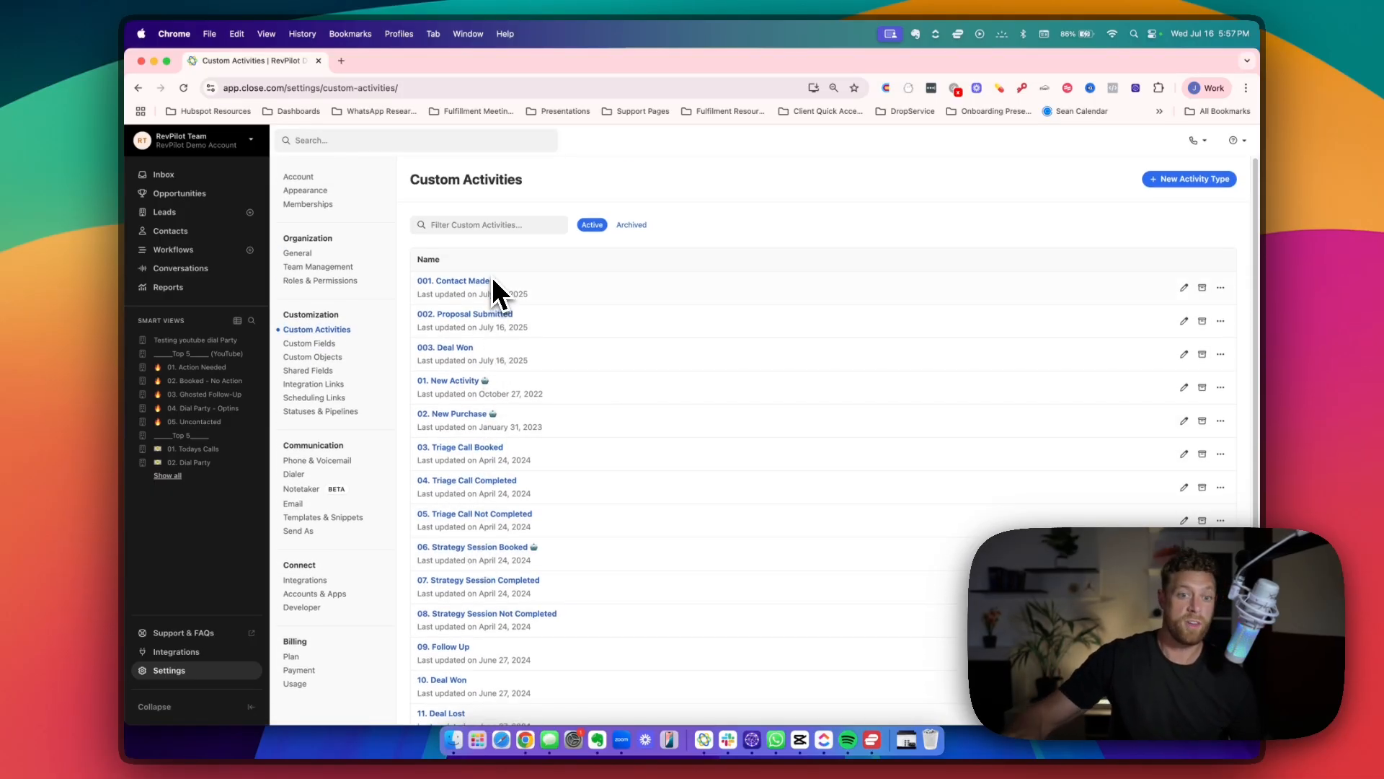